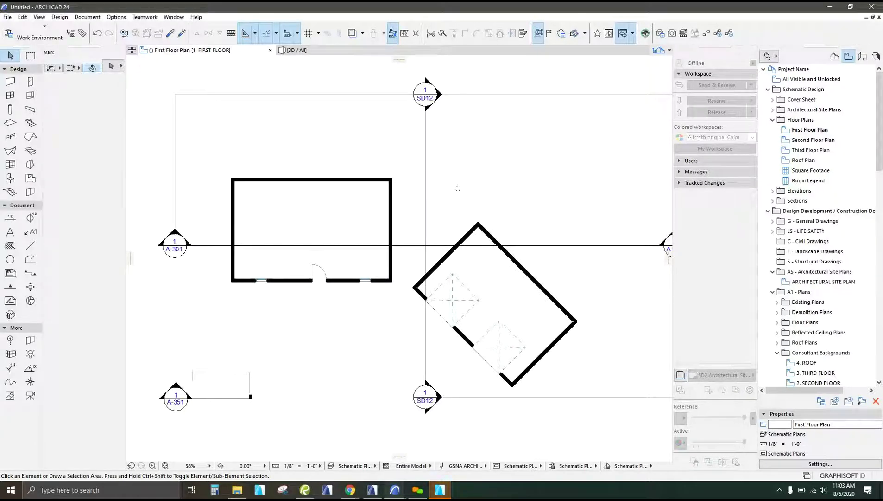
middle_drag(457, 188, 452, 174)
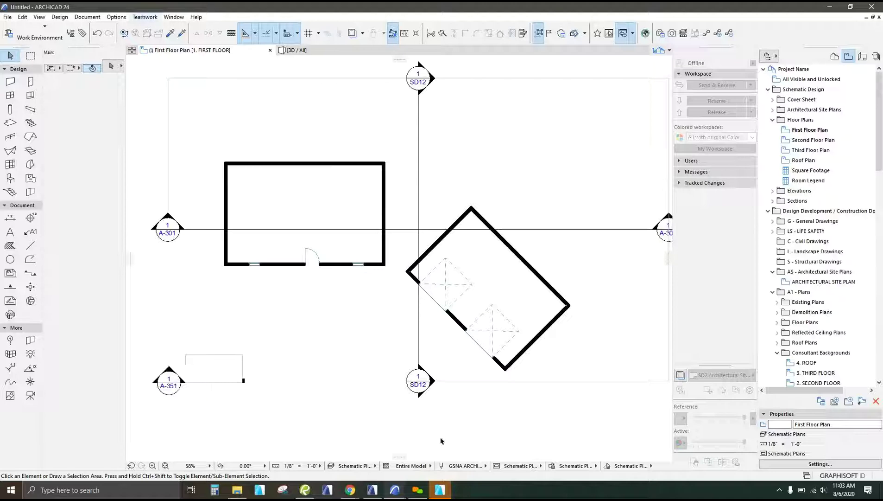
click(608, 465)
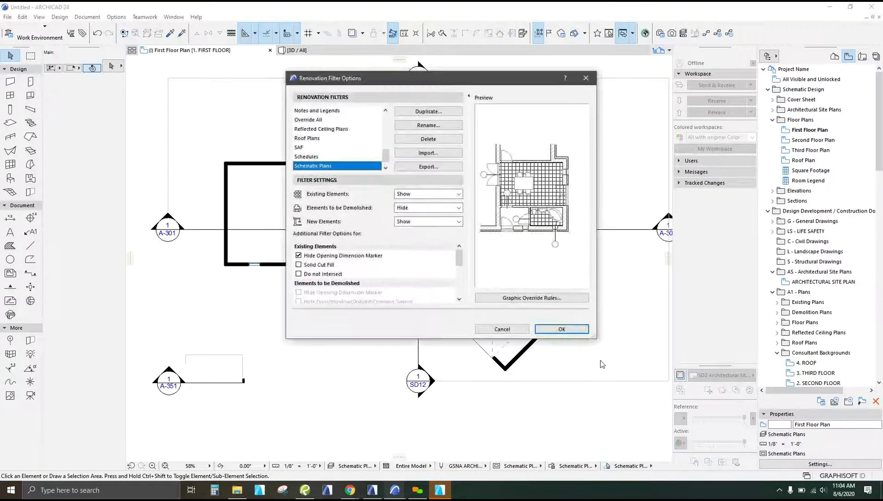
drag(460, 82, 453, 72)
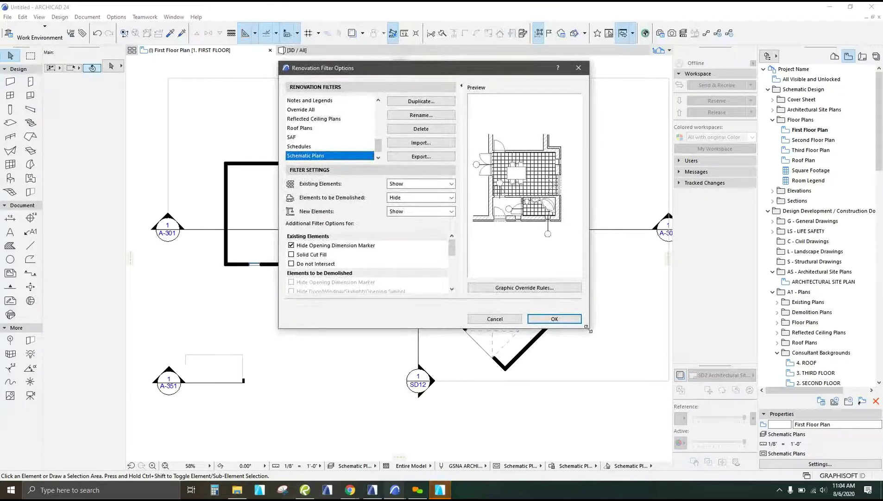
click(551, 320)
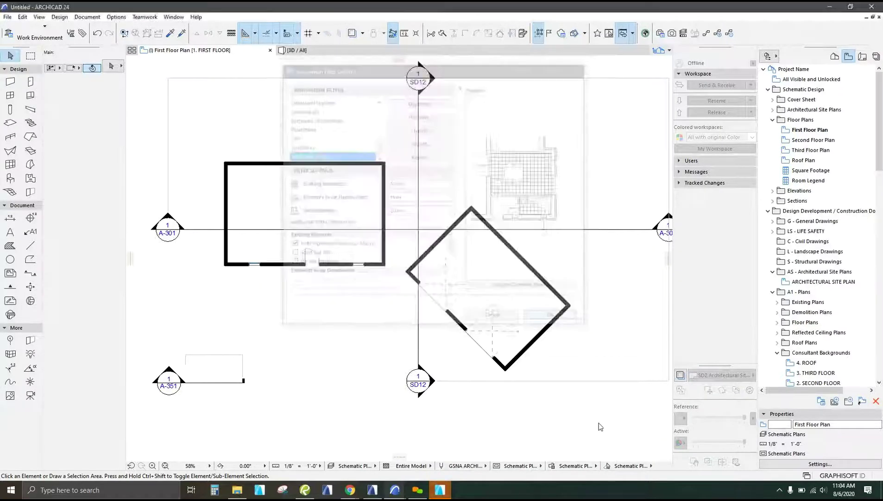
Step: Open the renovation filter options, enlarge the dialog and look through the list of existing renovation filters
click(84, 17)
mouse_move(144, 76)
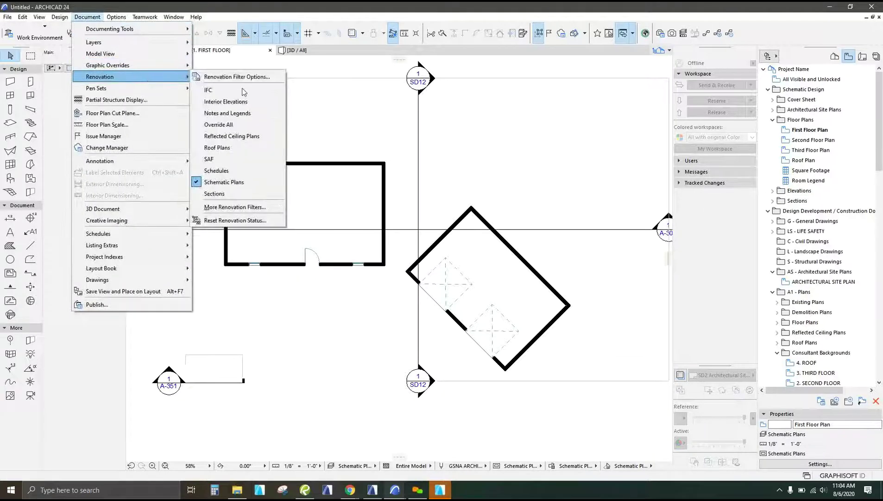
click(270, 77)
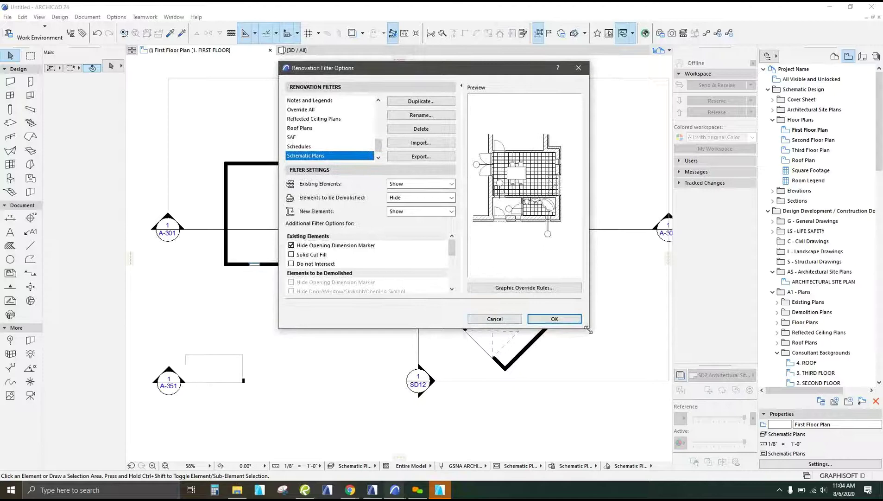
drag(587, 329, 631, 430)
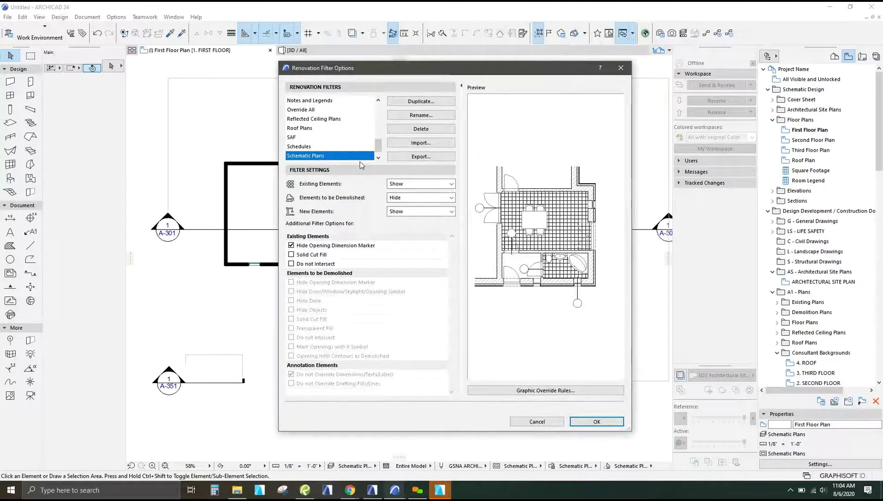
drag(379, 145, 380, 115)
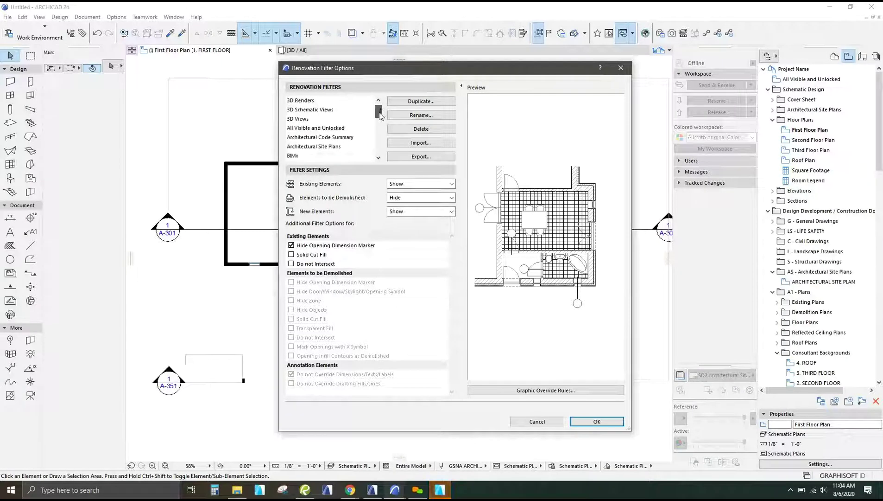
scroll(323, 119, down, 3)
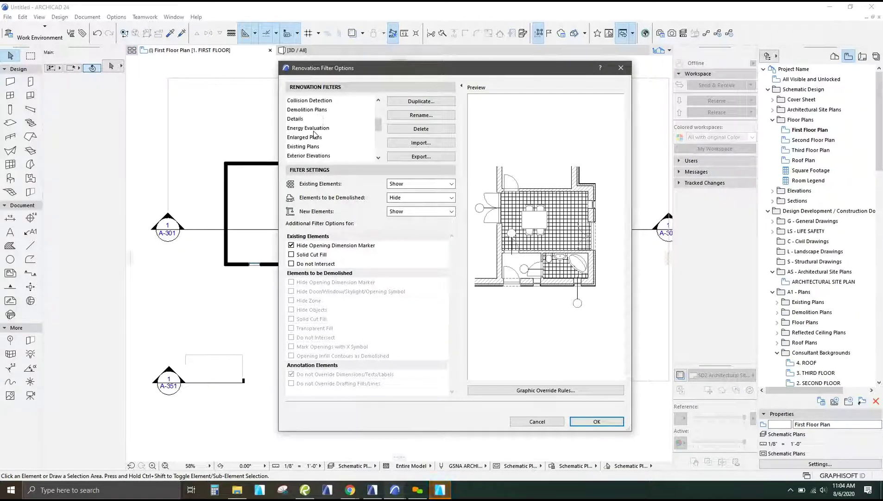
scroll(314, 134, down, 2)
scroll(310, 125, down, 2)
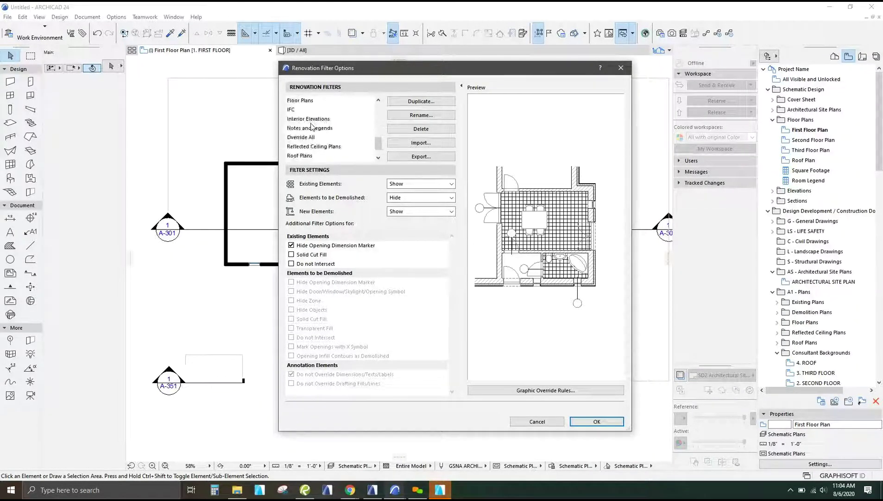
scroll(340, 136, up, 7)
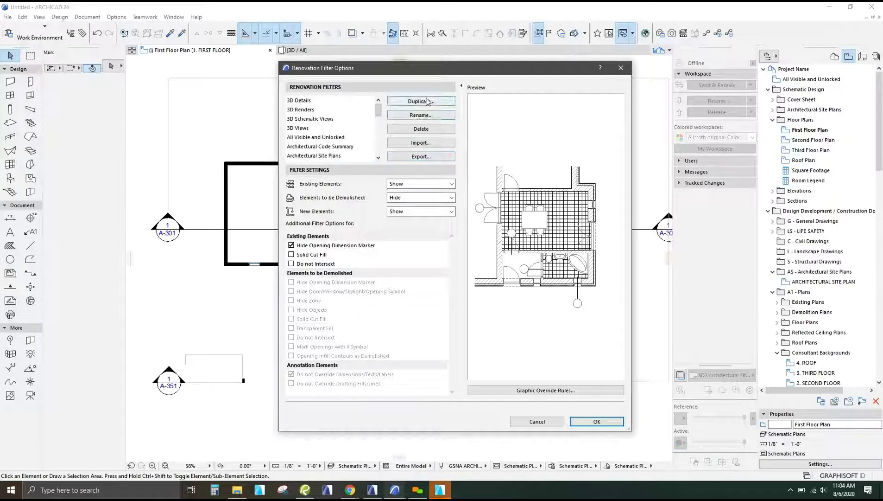
Step: Duplicate the Floor Plans renovation filter under the name Garage Option 1
scroll(343, 146, down, 2)
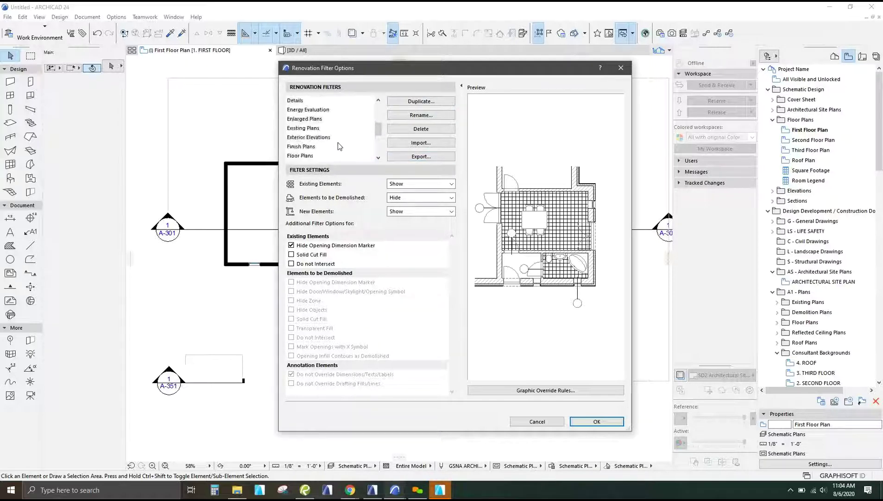
click(313, 147)
click(328, 157)
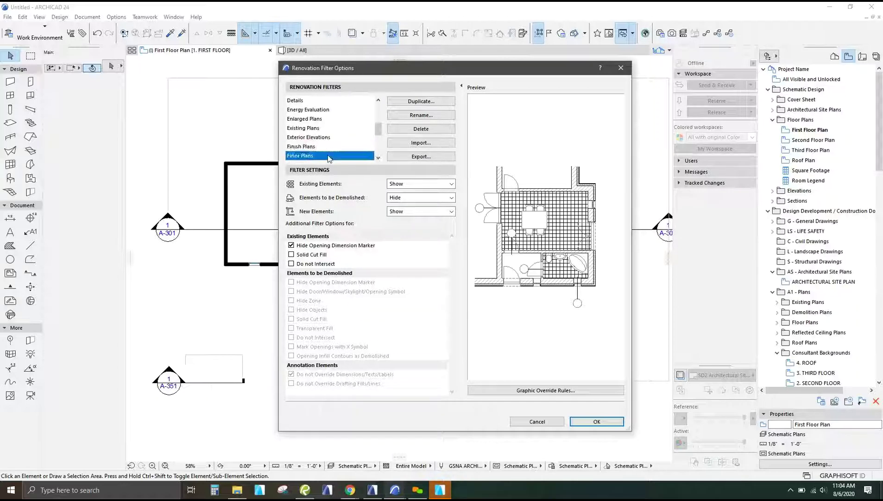
click(421, 102)
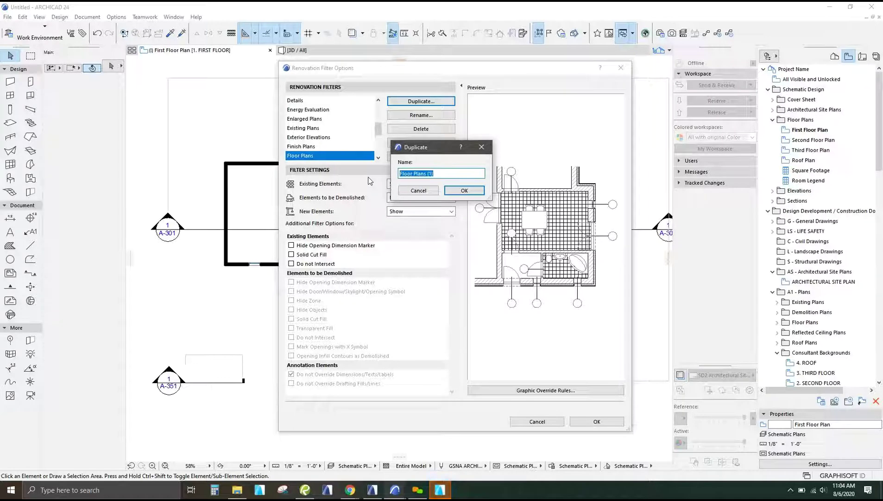
text(Garage Option 1)
click(462, 190)
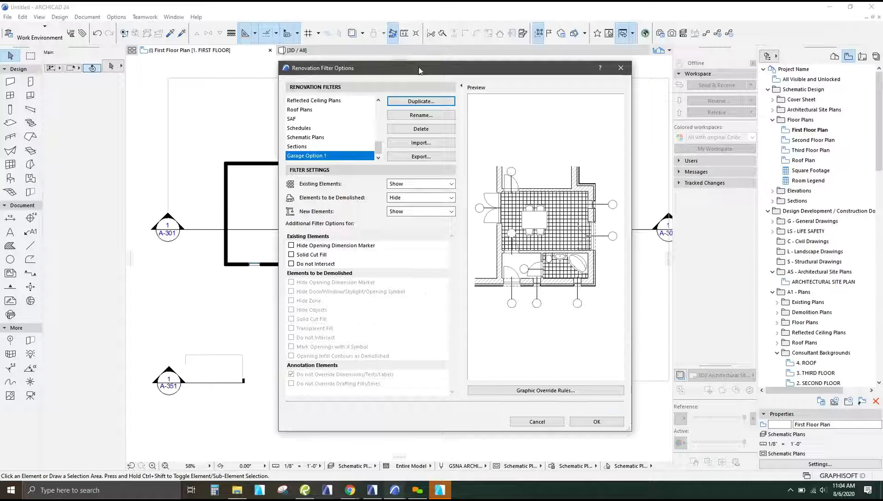
Step: Duplicate the Garage Option 1 filter as Garage Option 2 and accept the renovation filter changes
click(420, 101)
click(469, 173)
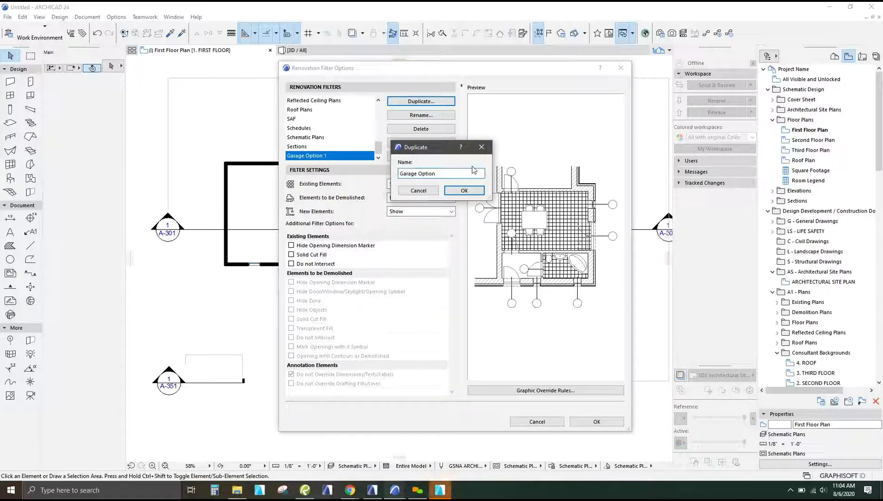
click(464, 190)
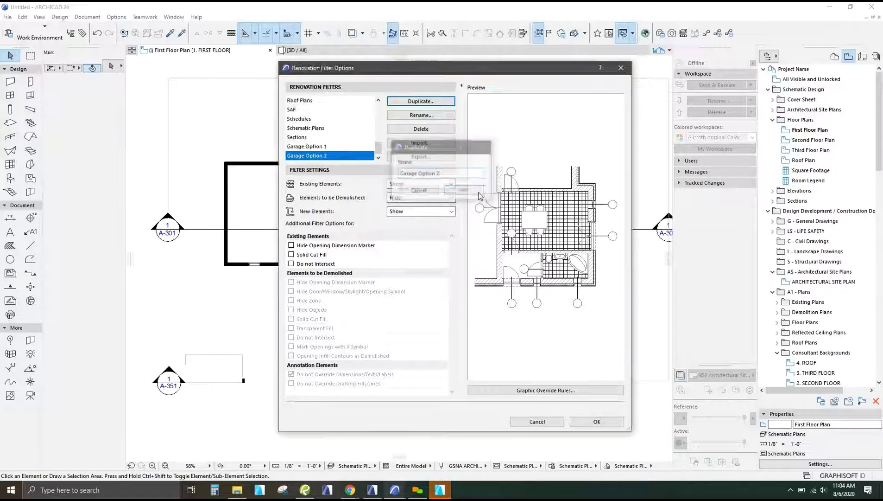
click(596, 422)
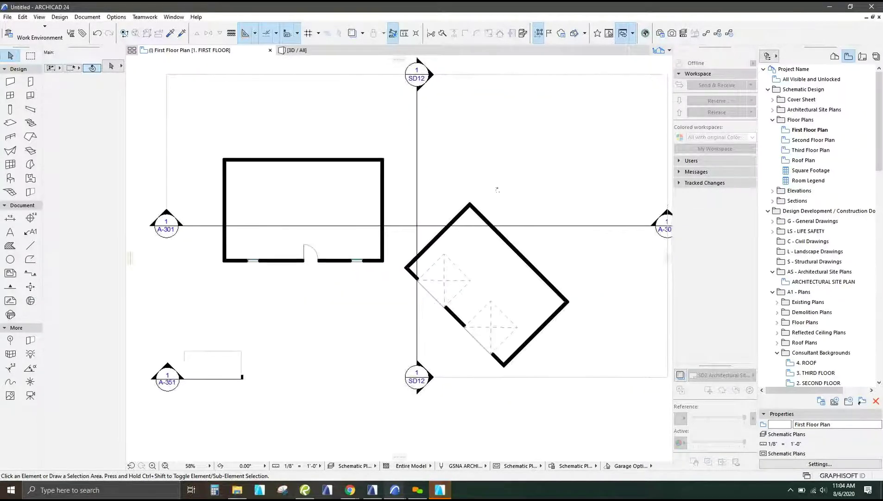
Step: Switch to the 3D view and select all the garage's walls and its roof together
click(324, 51)
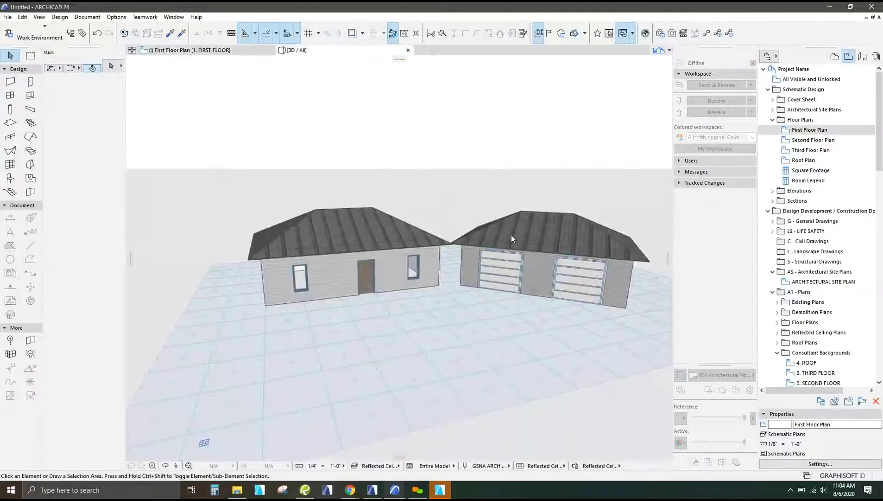
scroll(448, 220, down, 2)
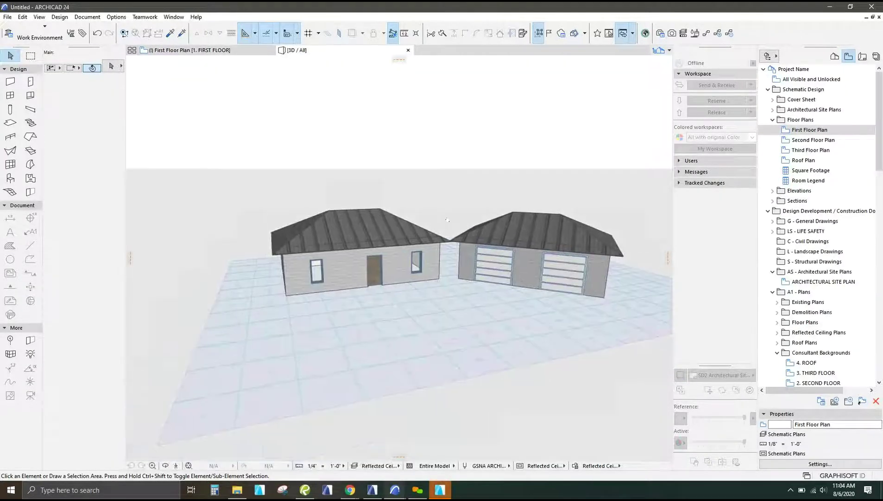
scroll(448, 220, up, 5)
click(556, 292)
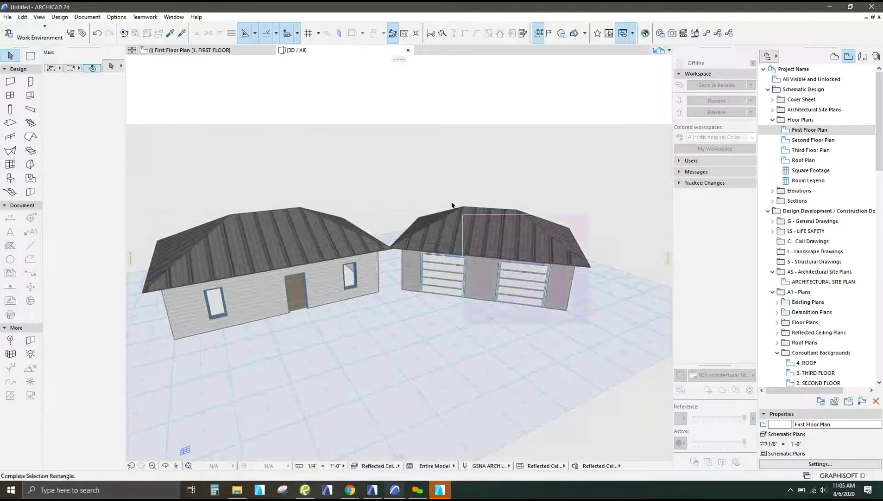
click(405, 167)
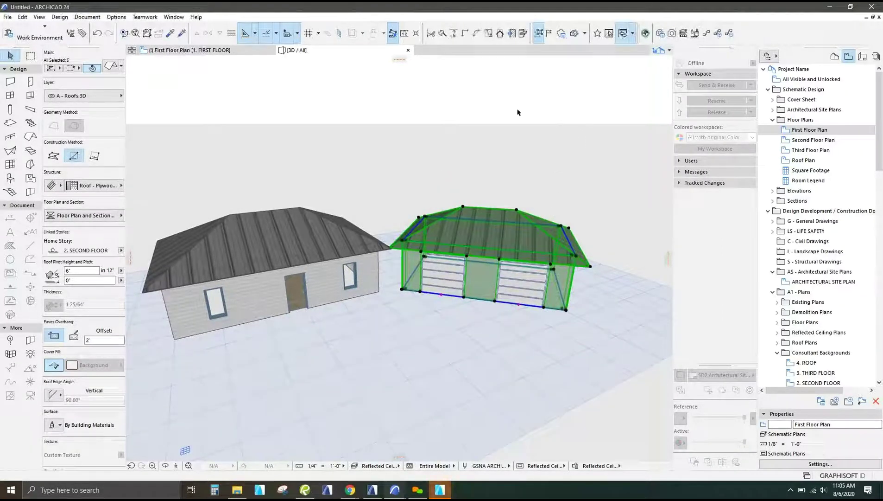
Step: Show the Renovation palette docked above the Teamwork palette and check its filter list, keeping Reflected Ceiling Plans active
click(145, 17)
mouse_move(113, 18)
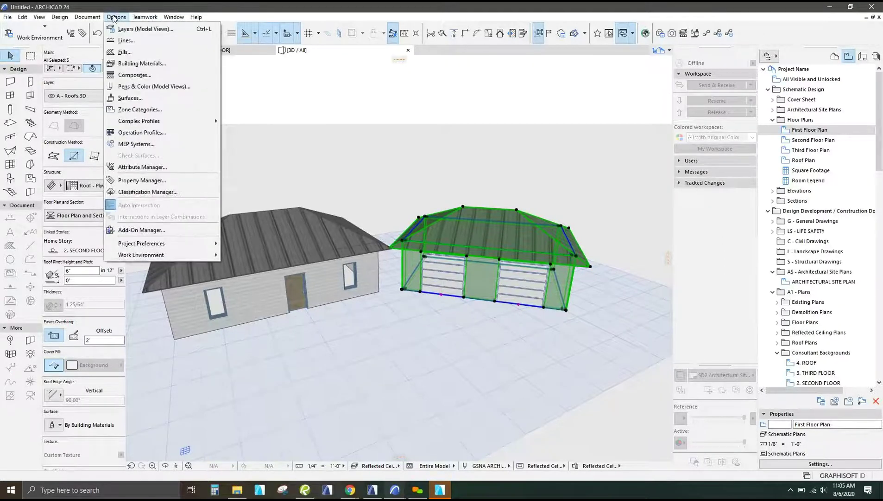
mouse_move(174, 17)
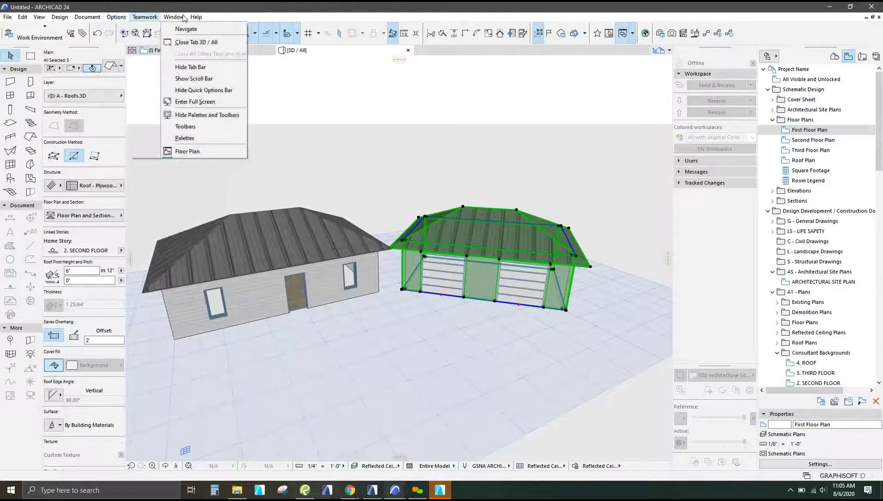
mouse_move(214, 132)
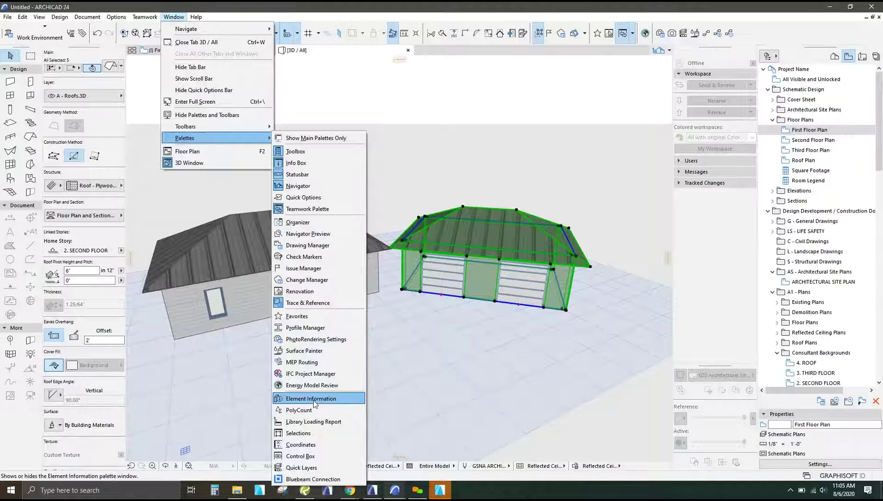
click(502, 223)
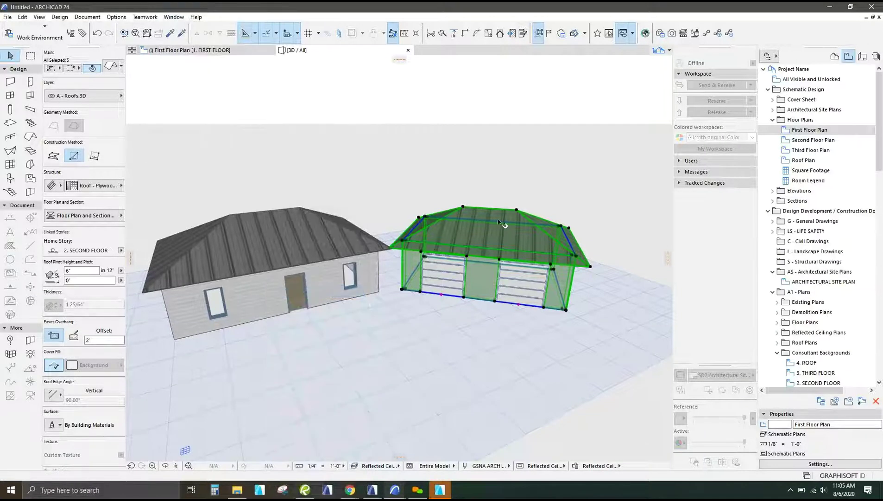
drag(654, 177, 723, 50)
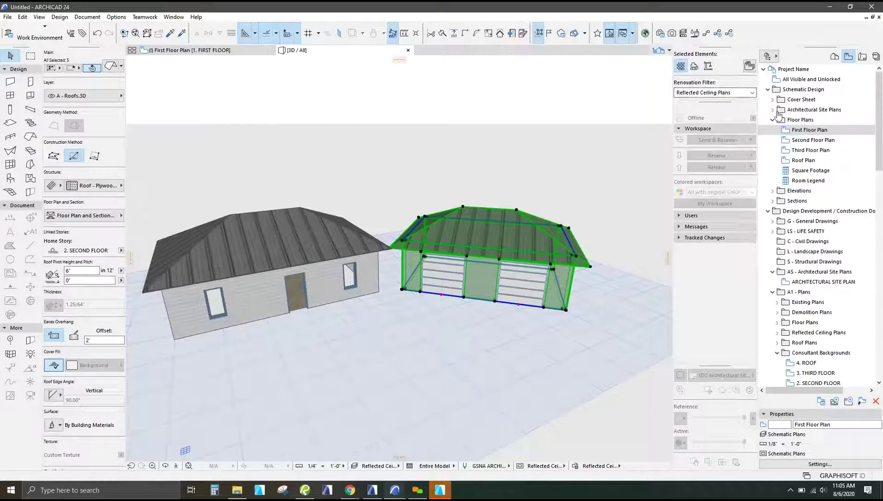
click(732, 92)
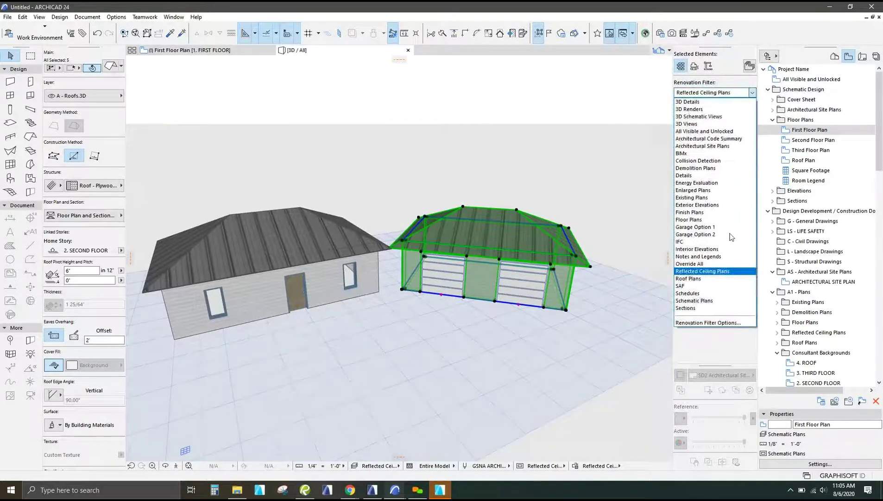
click(714, 271)
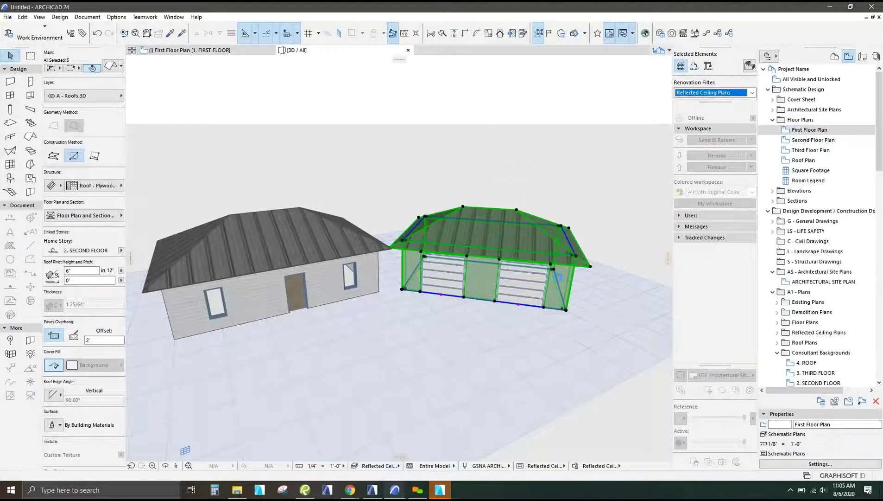
Step: Set the garage roof to show only on the Garage Option 1 renovation filter in its classification and properties
key(ctrl+t)
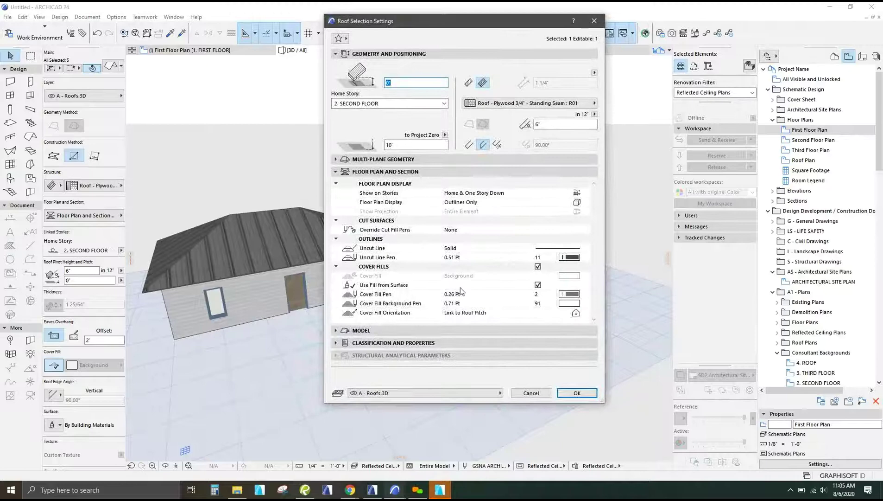
click(438, 343)
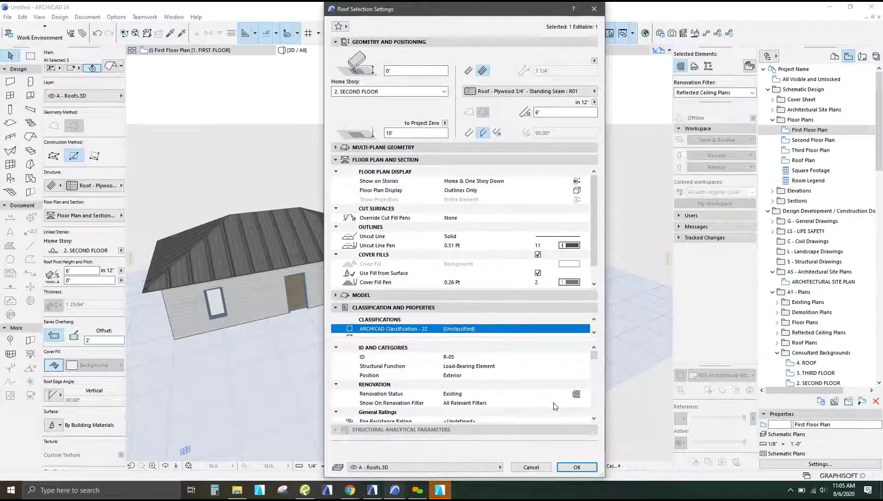
click(584, 395)
click(586, 393)
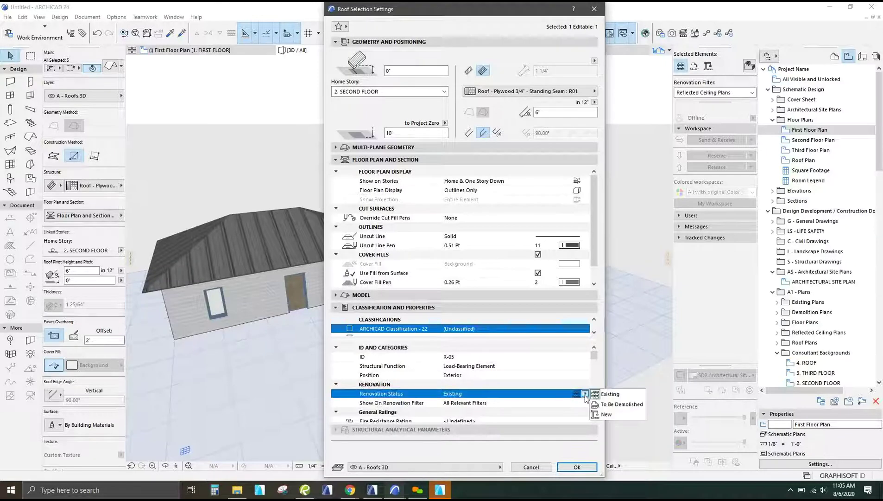
click(580, 395)
click(583, 403)
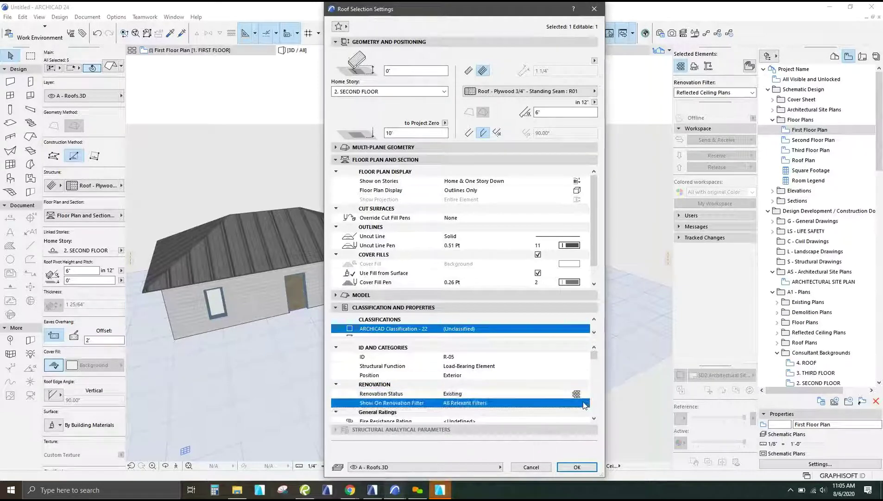
click(586, 402)
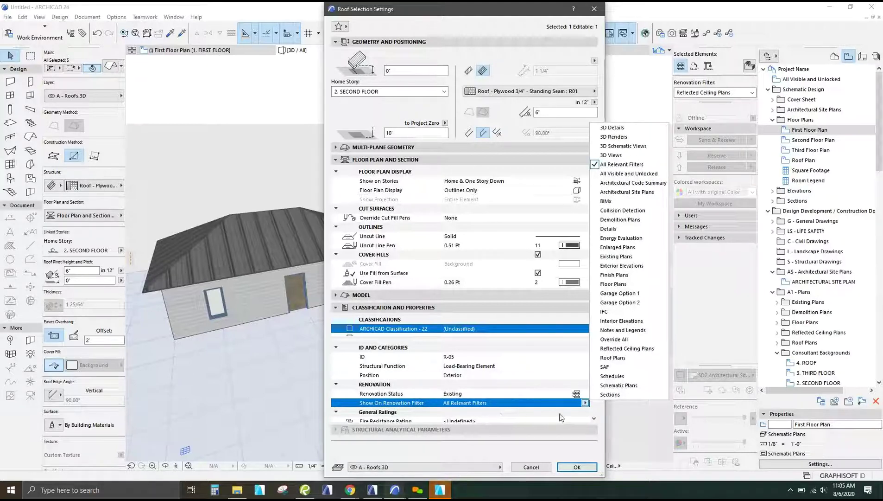
click(624, 294)
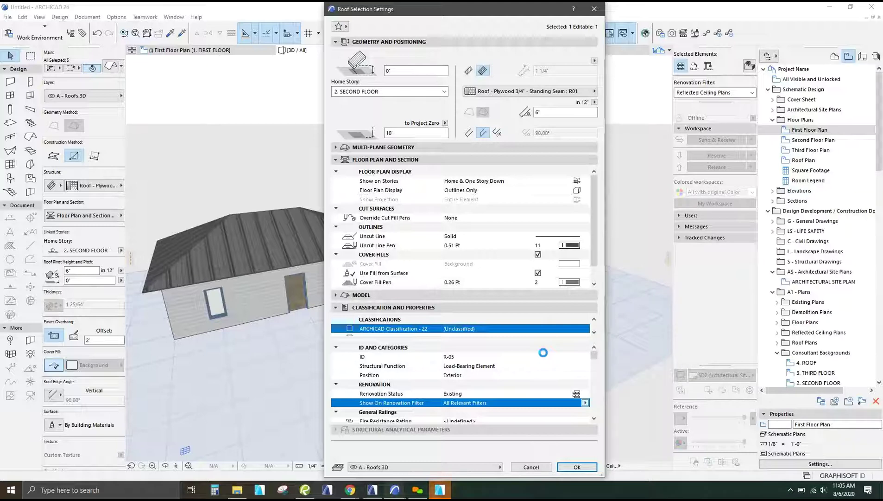
click(577, 466)
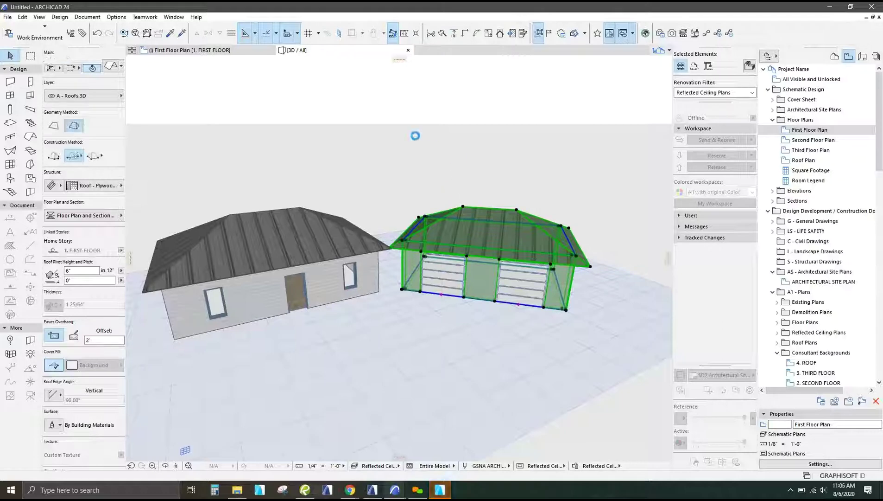
key(Delete)
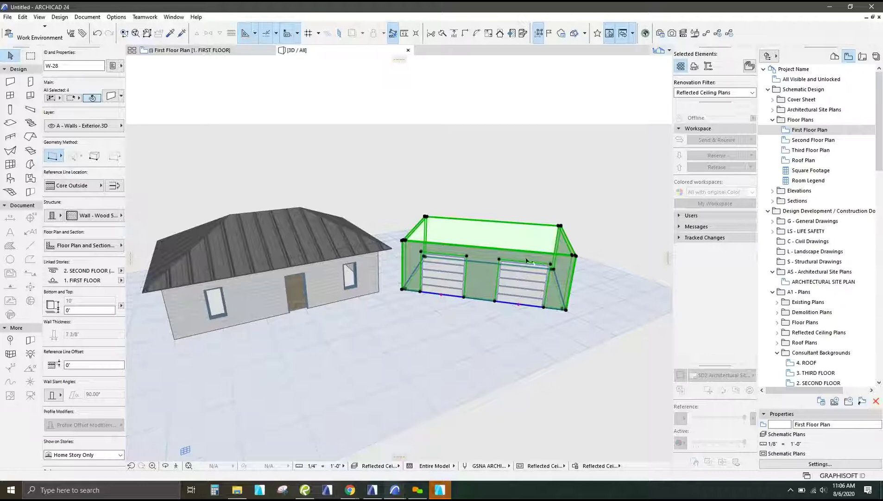
Step: Assign the four selected garage walls to show only on the Garage Option 1 renovation filter
double_click(543, 245)
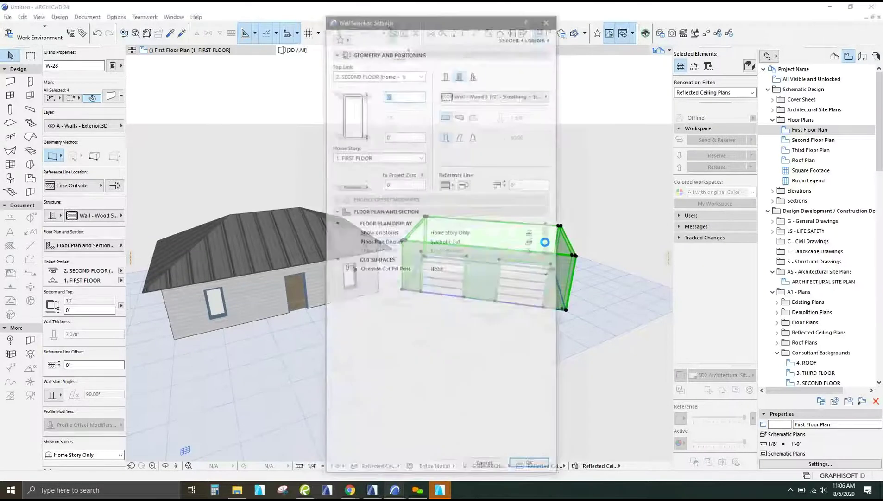
scroll(520, 389, down, 5)
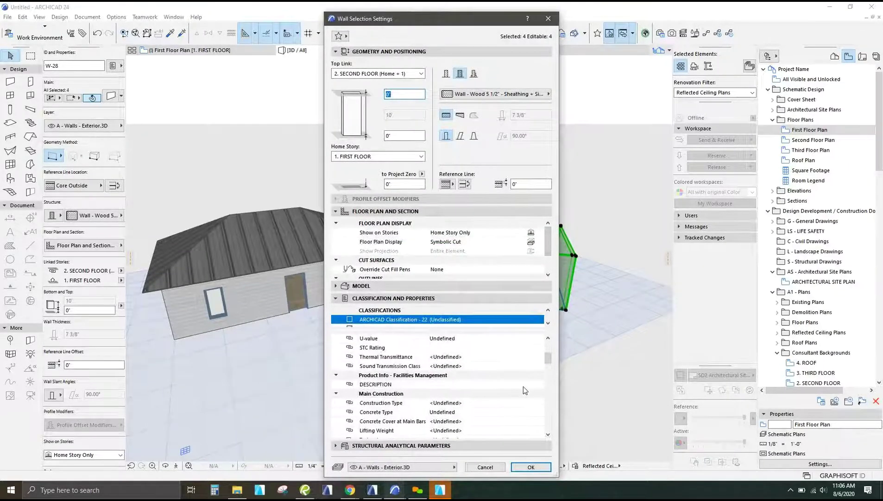
scroll(524, 386, down, 2)
scroll(526, 386, up, 5)
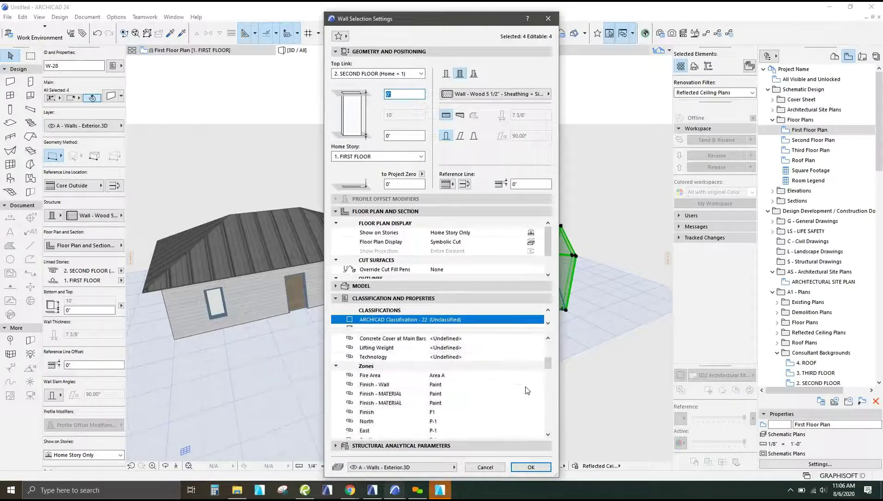
click(539, 394)
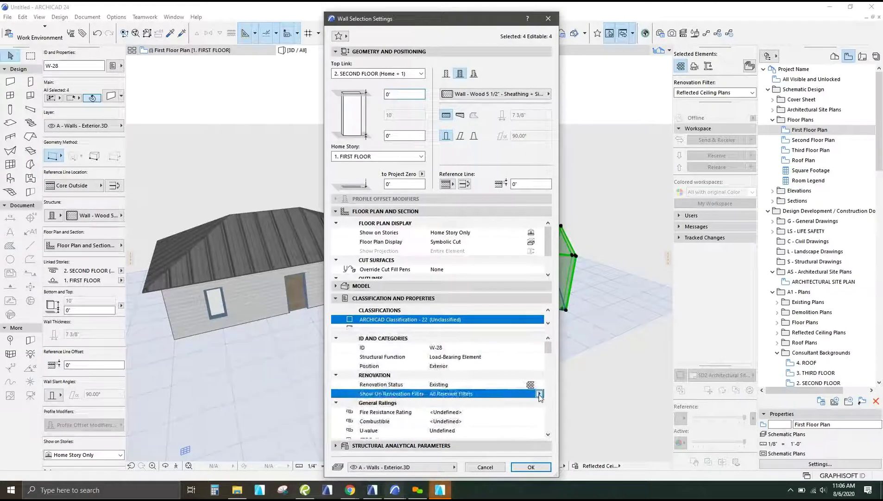
click(539, 393)
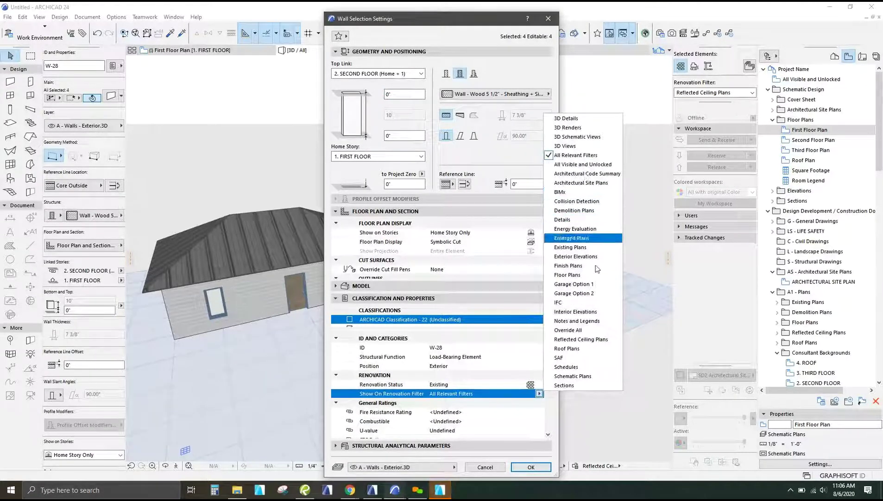
click(588, 284)
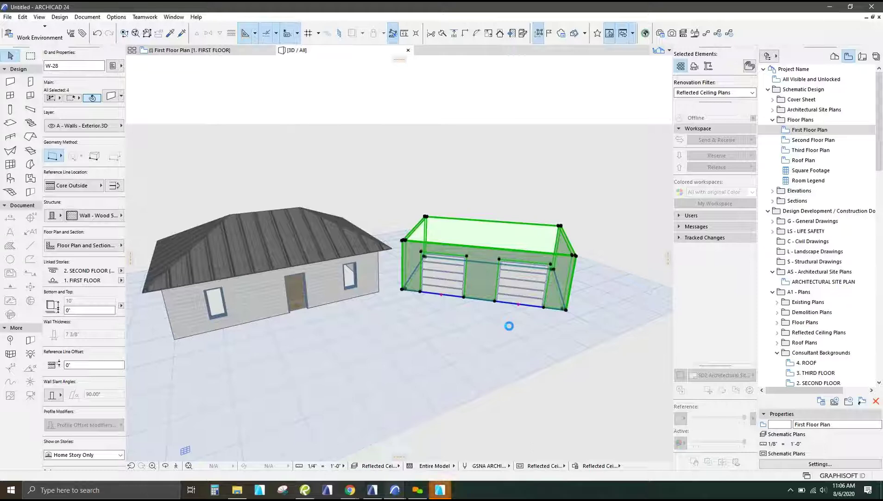
key(Delete)
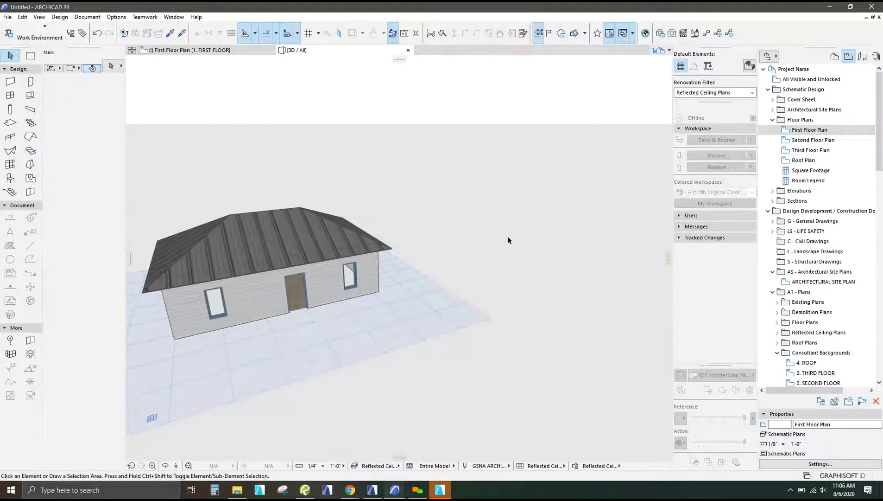
Step: Apply the Garage Option 1 renovation filter to the 3D view and look at both buildings from above
click(752, 92)
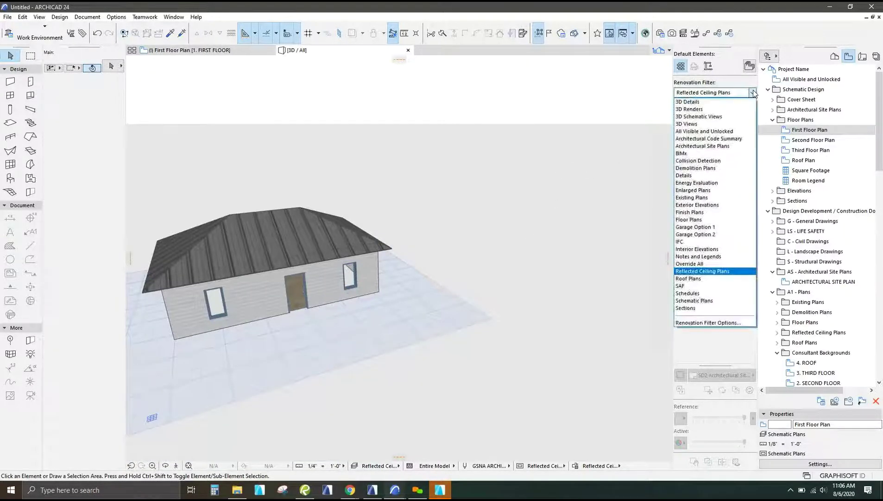
click(694, 227)
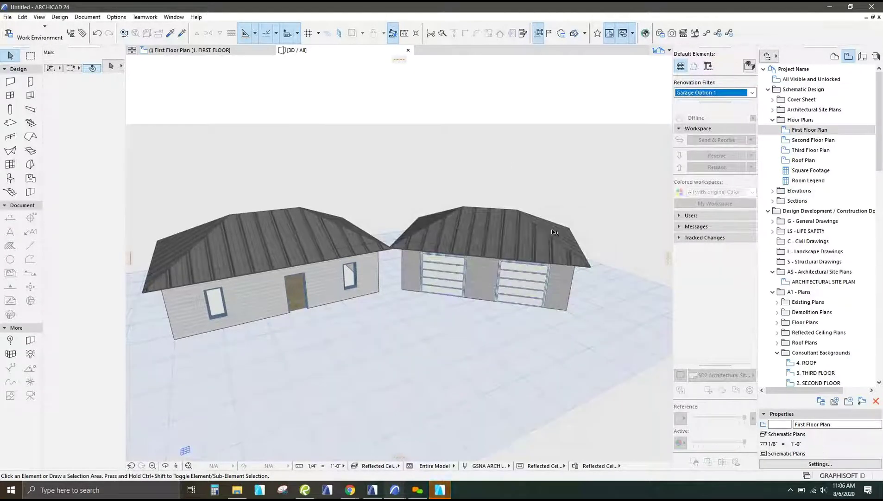
drag(555, 232, 554, 268)
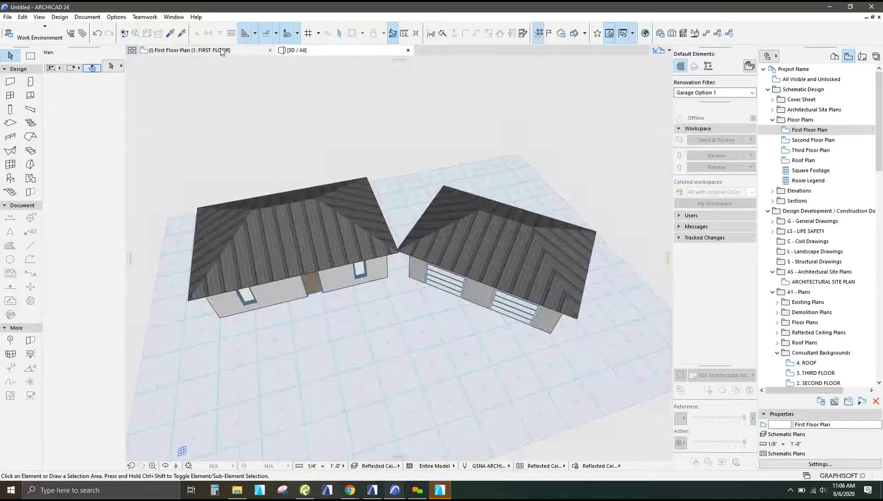
Step: Switch to the first floor plan and apply the Garage Option 1 renovation filter there
click(222, 52)
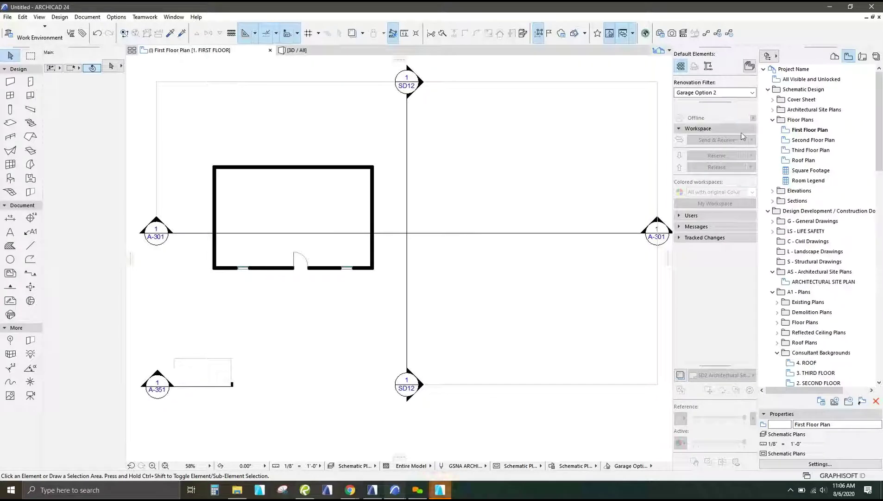
click(810, 130)
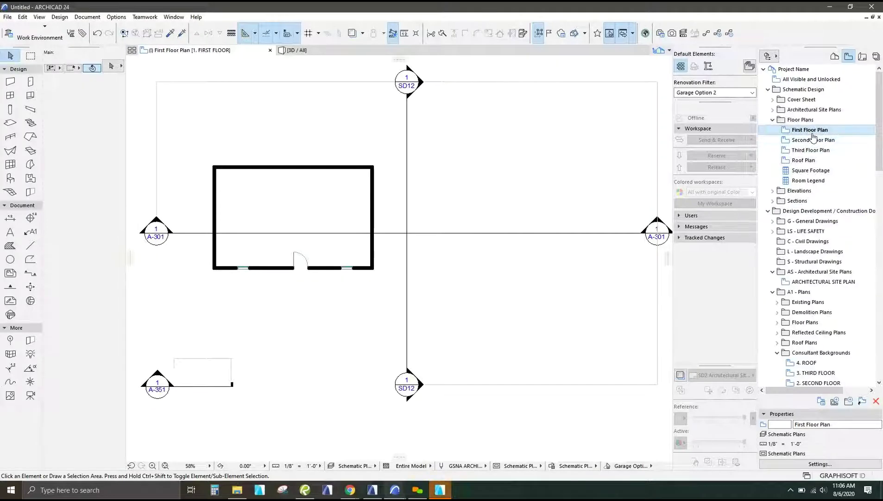
click(728, 93)
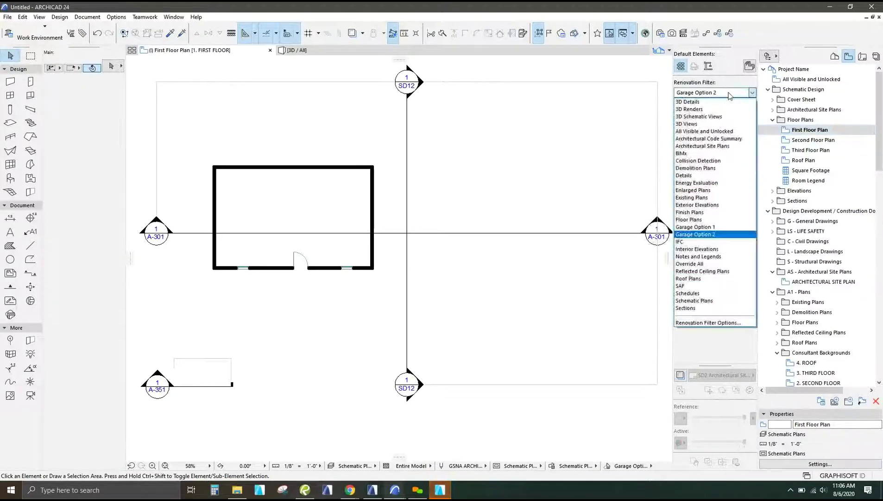
click(703, 228)
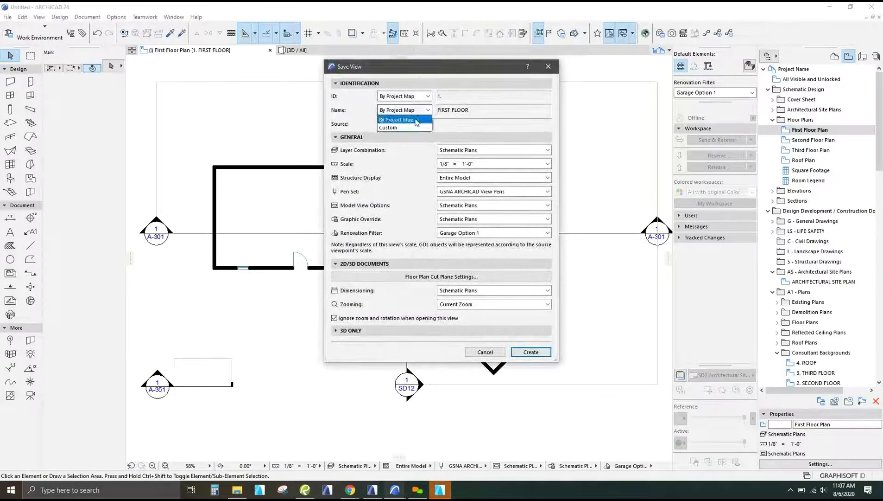
Step: Save the current plan as a view with the custom name FIRST FLOOR GARAGE OPTION 1
click(413, 127)
click(485, 110)
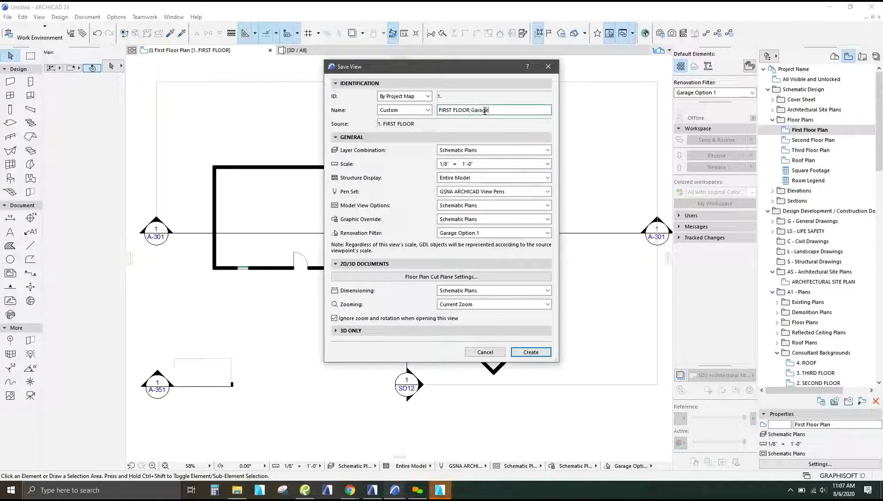
key(BackSpace)
key(BackSpace)
key(BackSpace)
text(RAGE OPTION 1)
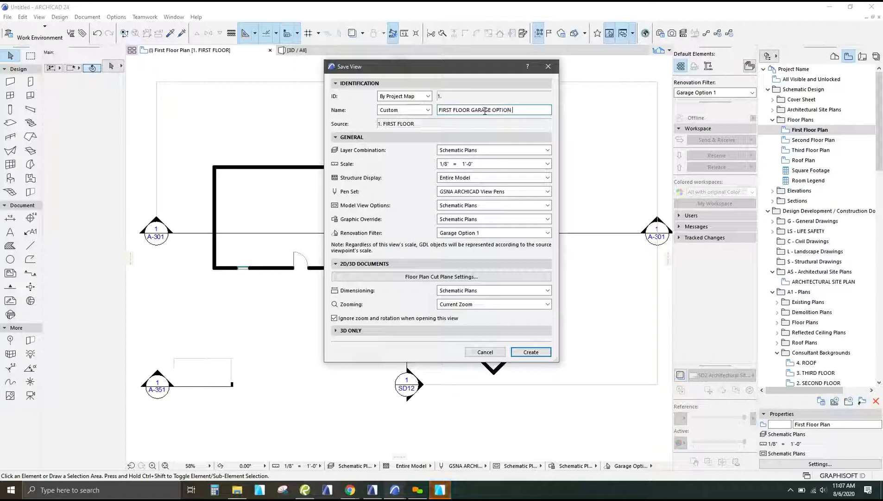
click(528, 352)
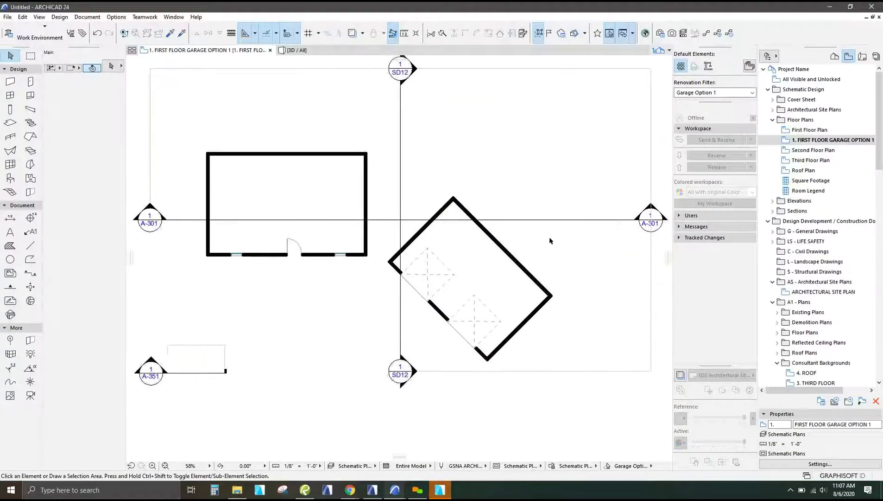
Step: Select the angled garage's four walls and rotate a copy about the corner nearest the house until its door wall is horizontal
drag(566, 358, 395, 177)
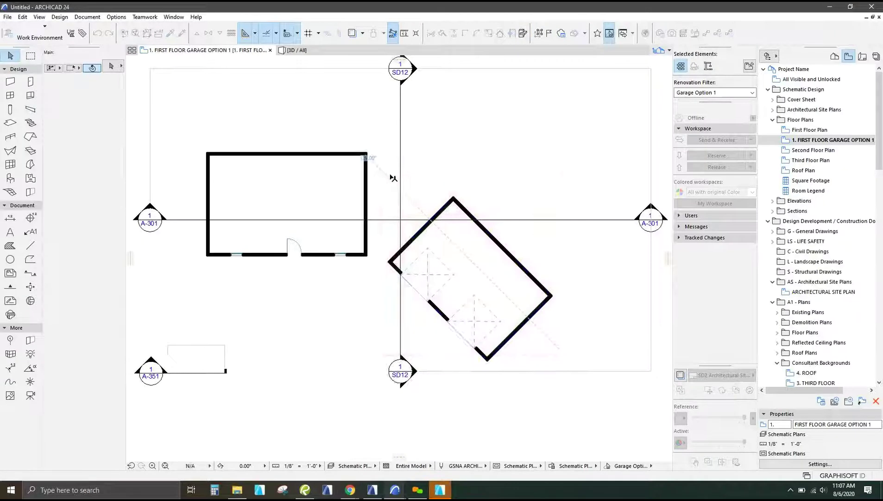
click(408, 216)
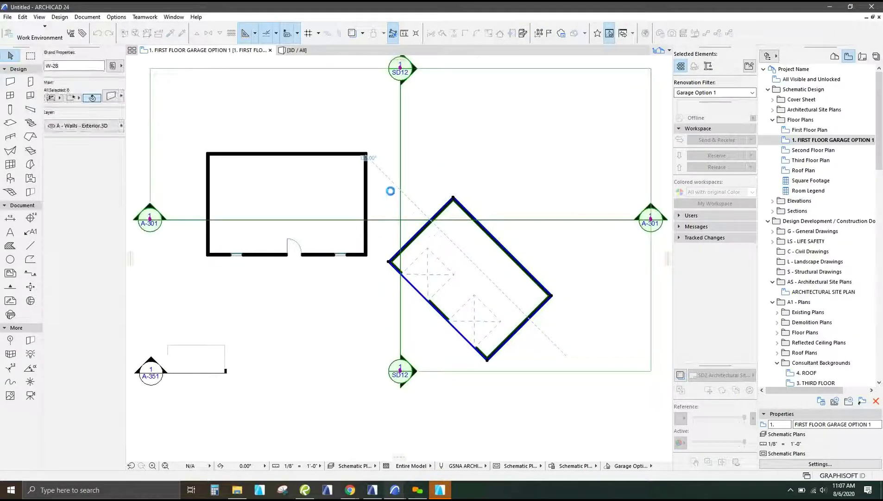
click(379, 170)
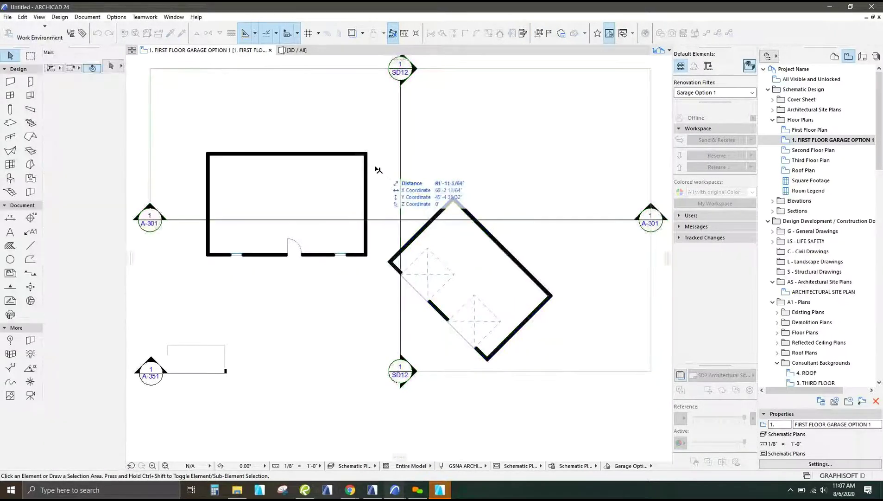
drag(379, 168, 577, 375)
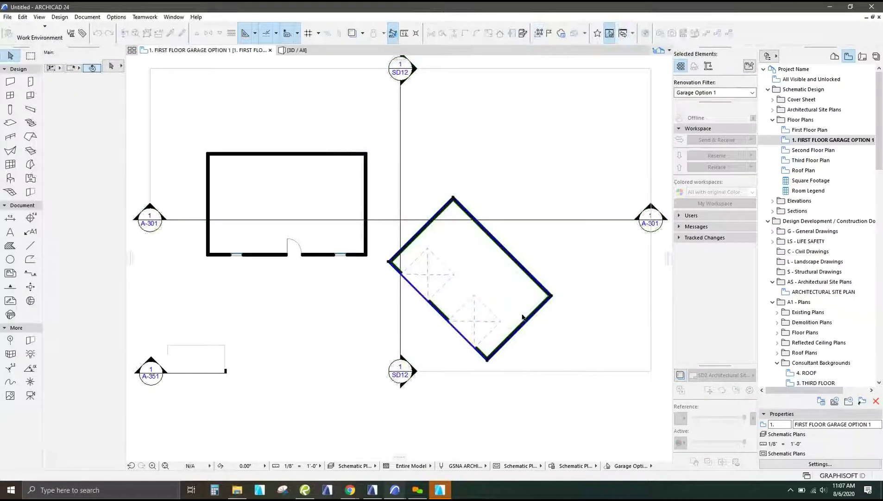
key(ctrl+e)
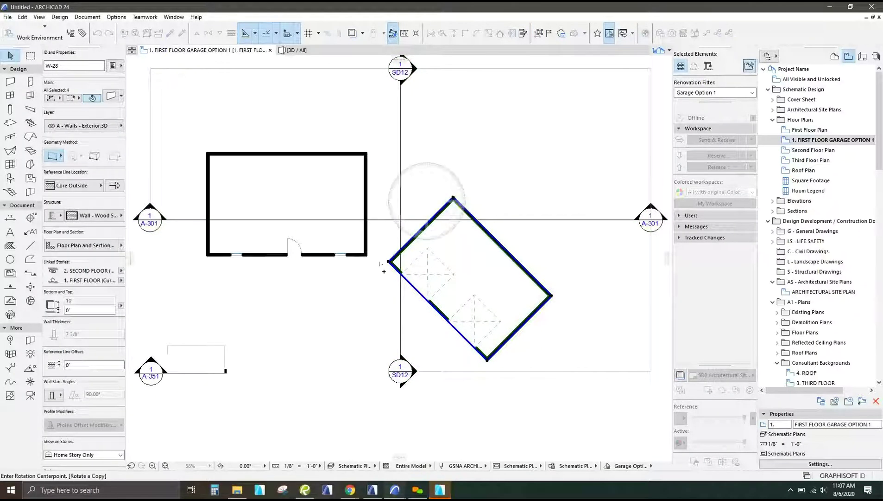
click(388, 262)
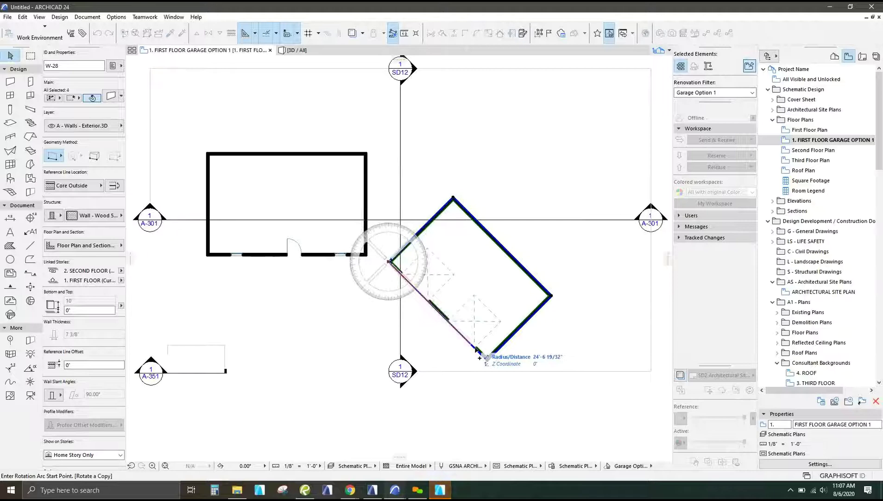
click(518, 270)
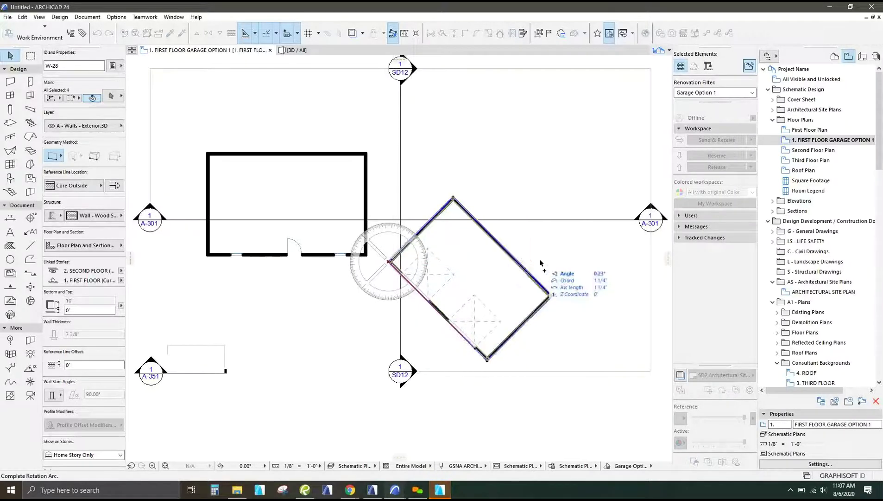
click(601, 261)
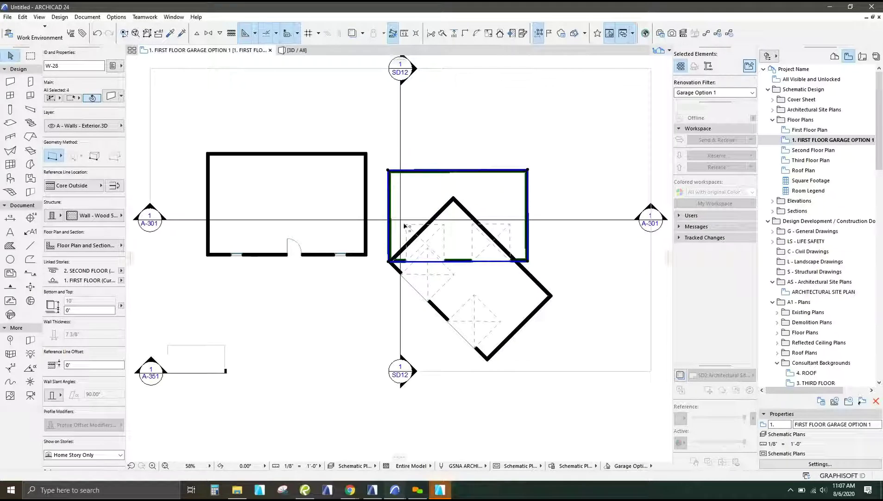
key(ctrl+e)
click(389, 170)
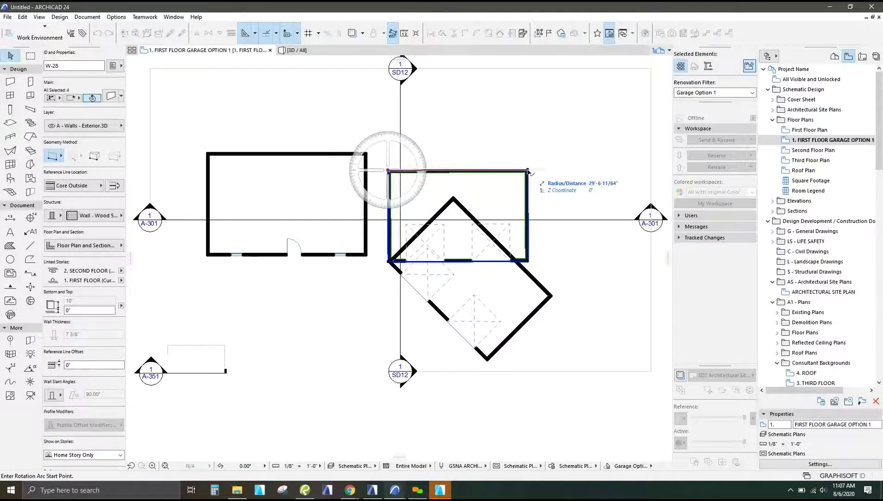
click(528, 171)
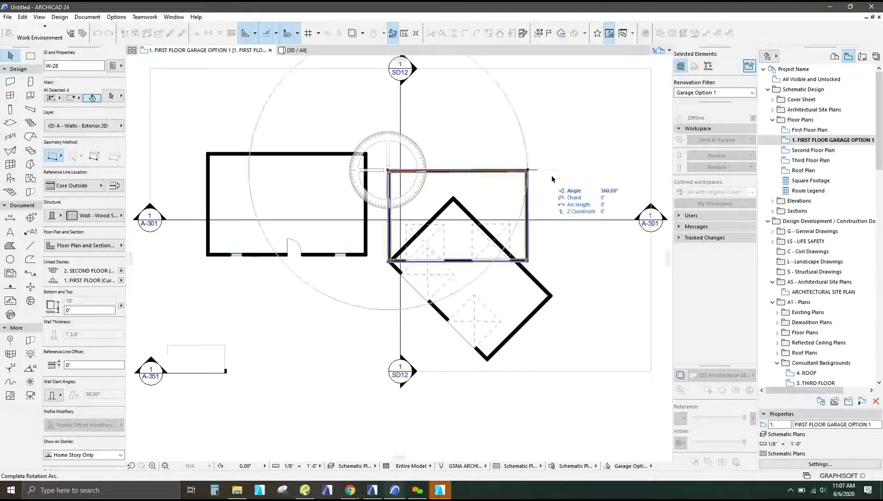
key(Escape)
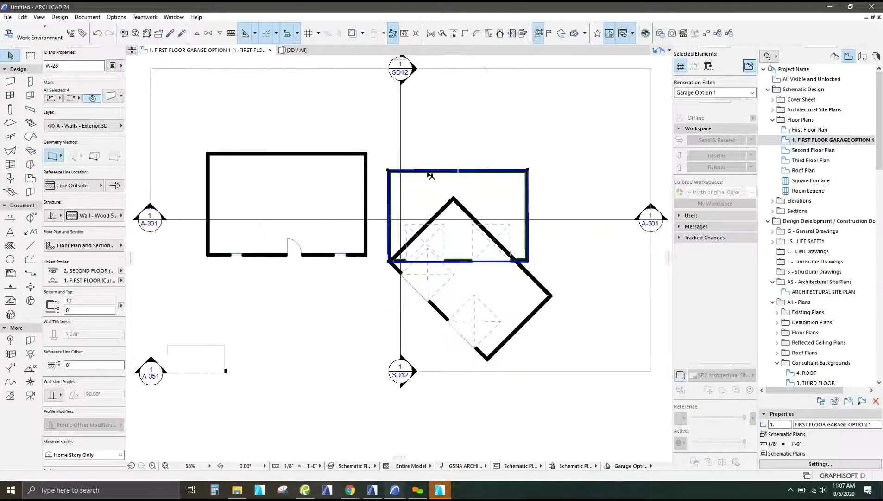
Step: Try to rotate the copied garage's walls about the rear corner nearest the house until the rear wall is horizontal
key(ctrl+e)
scroll(403, 167, up, 4)
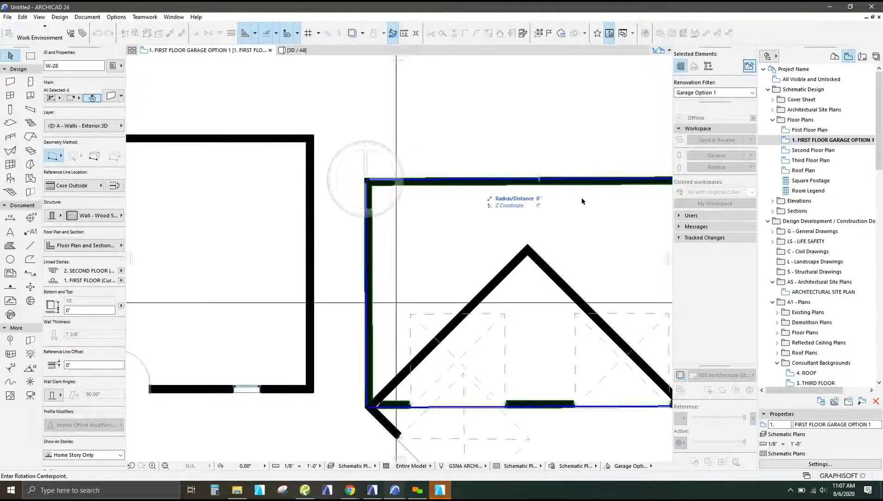
scroll(583, 200, down, 3)
scroll(263, 197, up, 3)
click(263, 204)
scroll(263, 204, down, 3)
scroll(427, 208, up, 3)
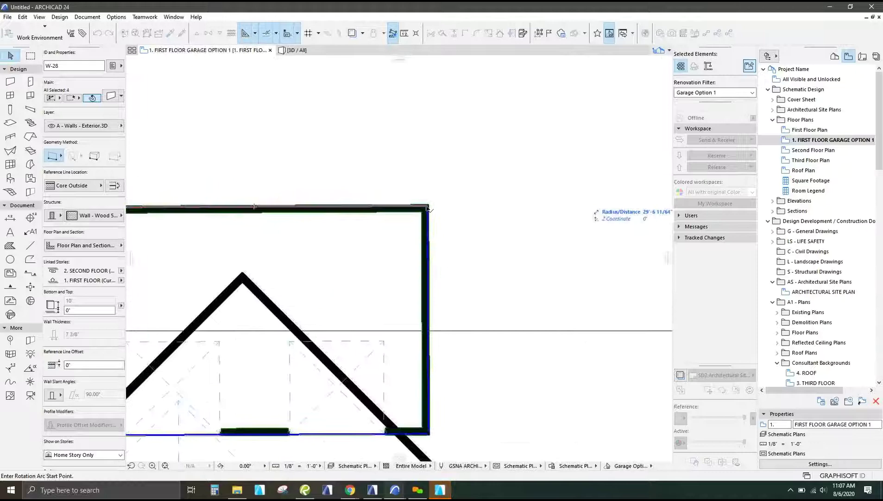
click(427, 206)
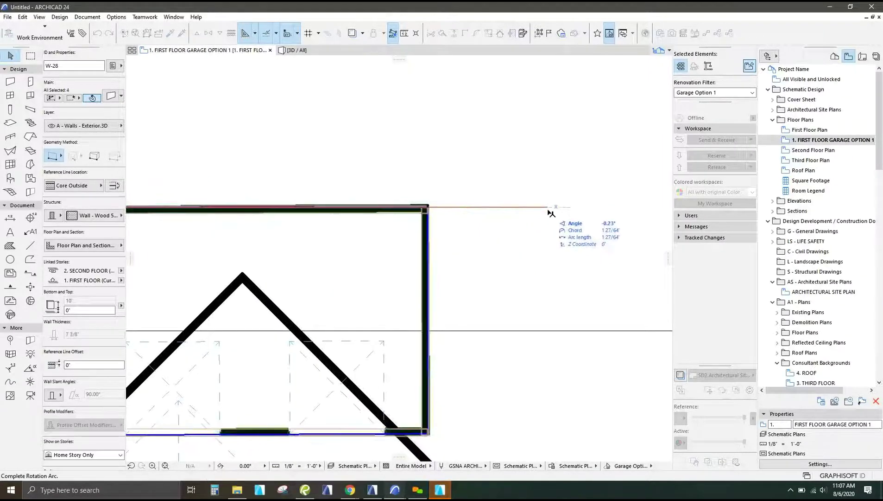
key(Tab)
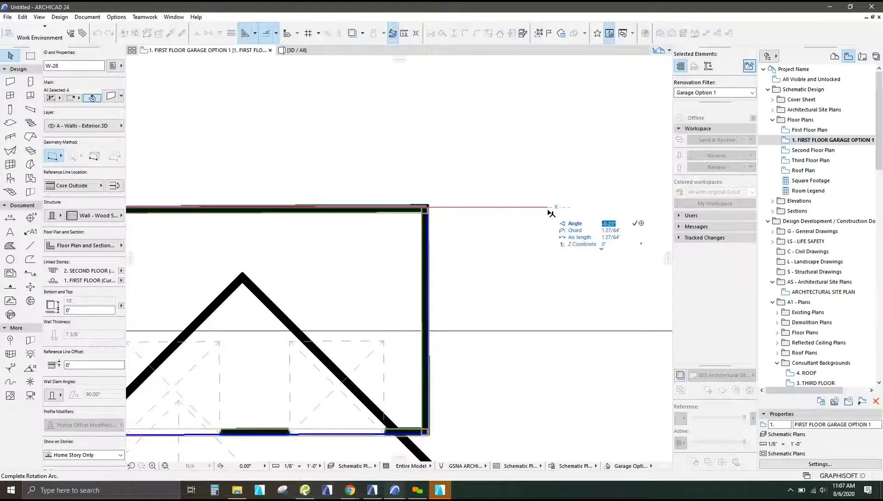
key(Return)
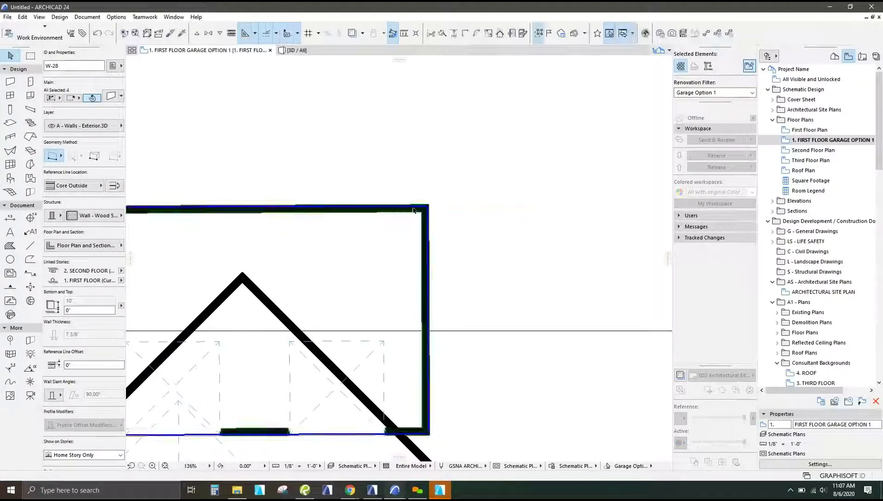
Step: Delete the copied garage walls, leaving only the angled garage beside the house
scroll(490, 200, down, 3)
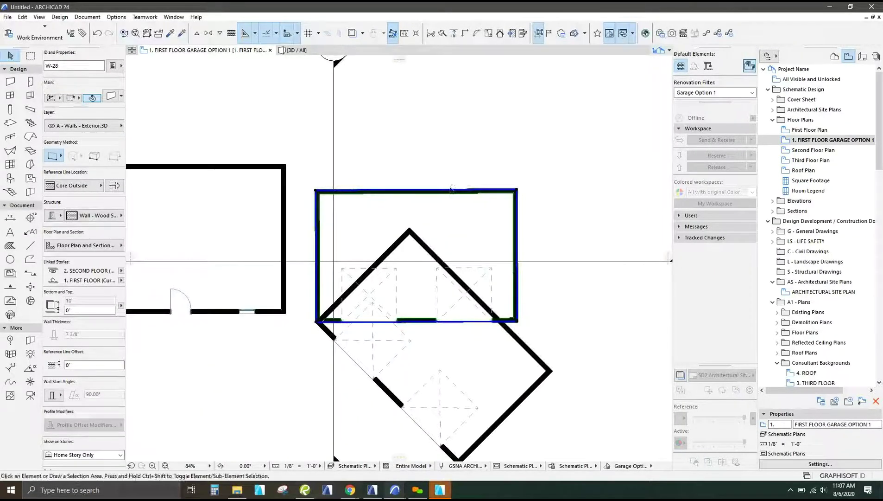
key(Delete)
scroll(316, 174, down, 2)
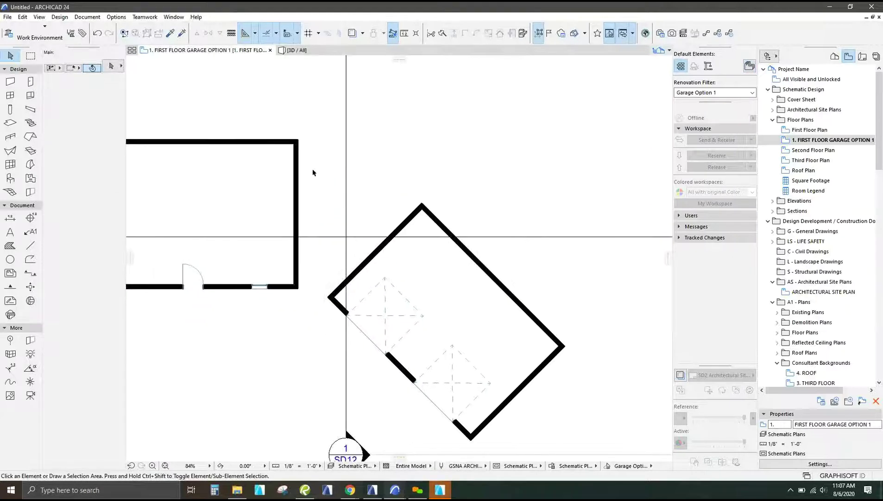
Step: Rotate a fresh copy of the angled garage's walls about its front corner nearest the house, setting the door wall exactly horizontal
drag(313, 173, 577, 436)
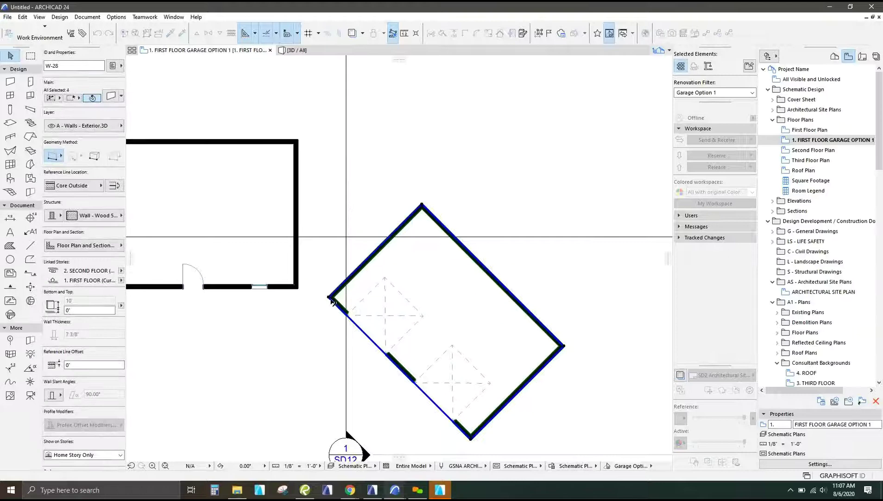
key(ctrl+e)
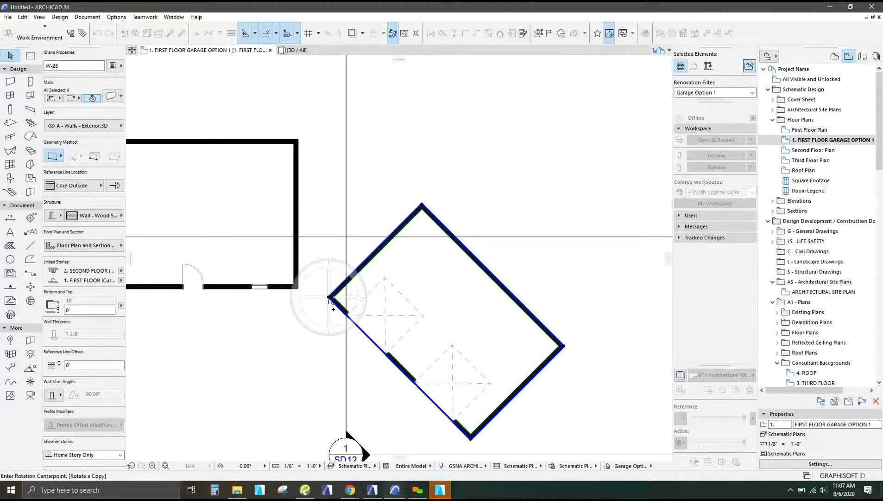
click(329, 297)
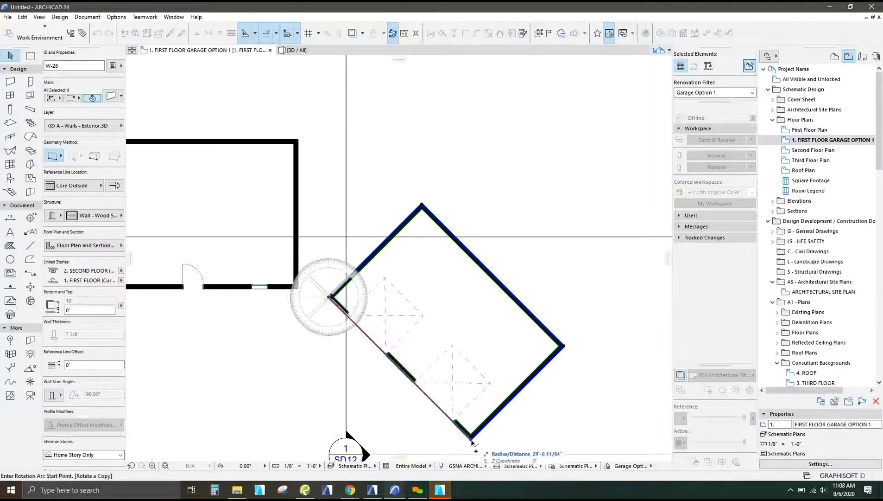
click(487, 430)
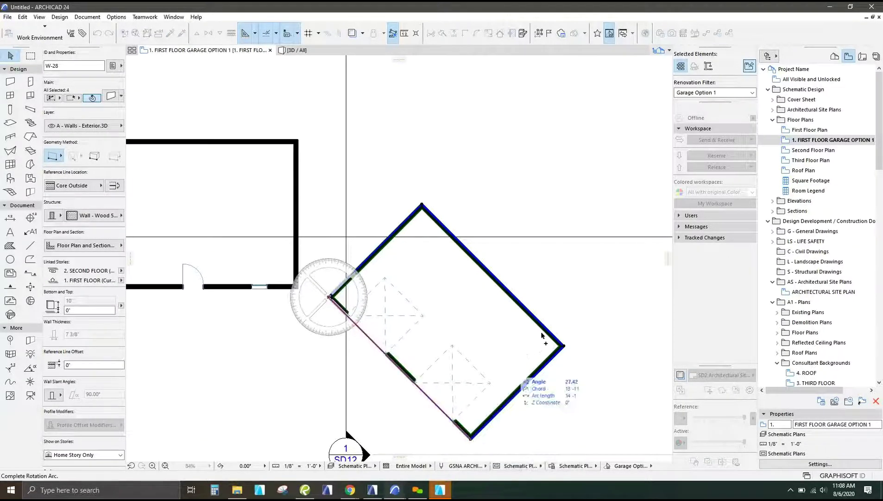
click(602, 299)
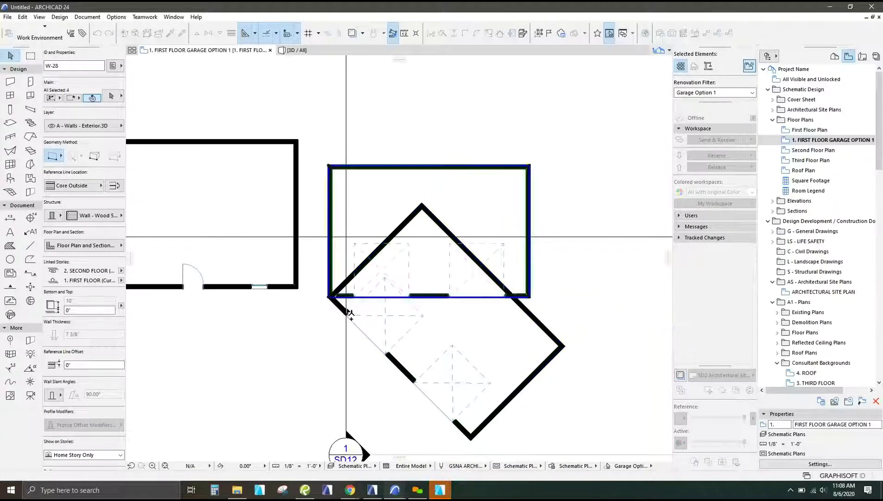
Step: Move the straight garage copy vertically until its door wall lines up with the house's front wall
key(ctrl+d)
click(327, 296)
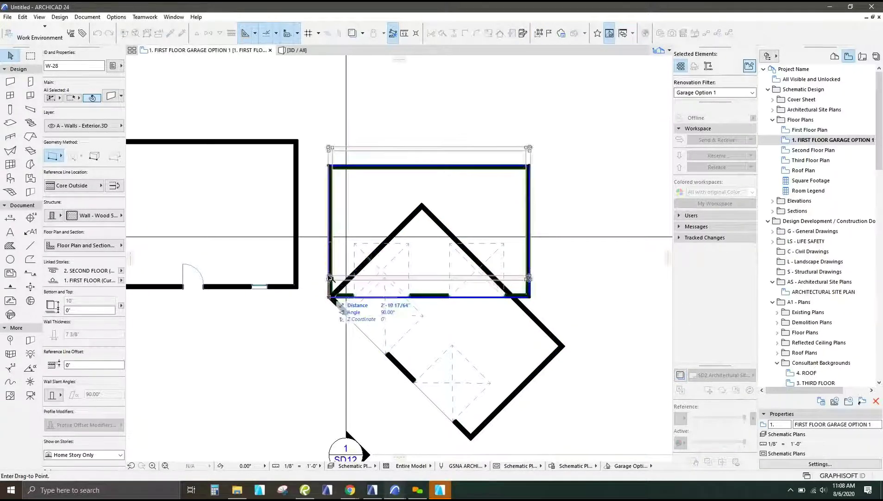
click(302, 304)
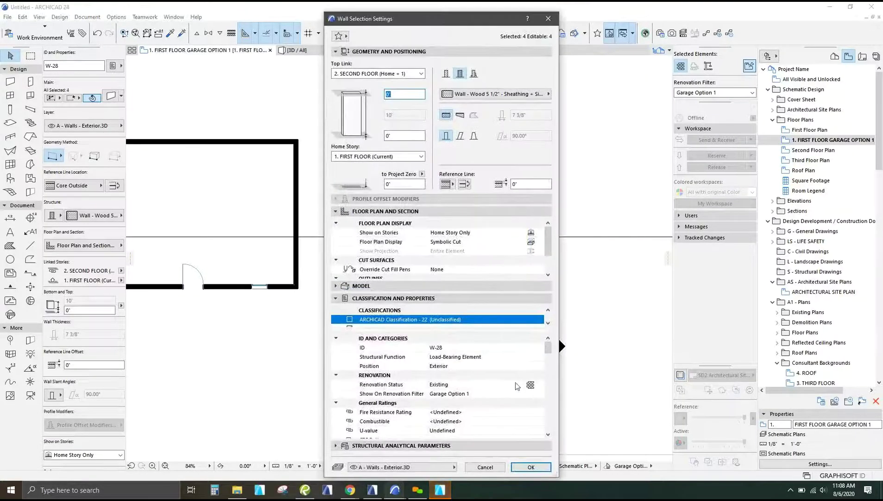
Step: Set the straight garage's four walls to show only on the Garage Option 2 renovation filter
click(539, 393)
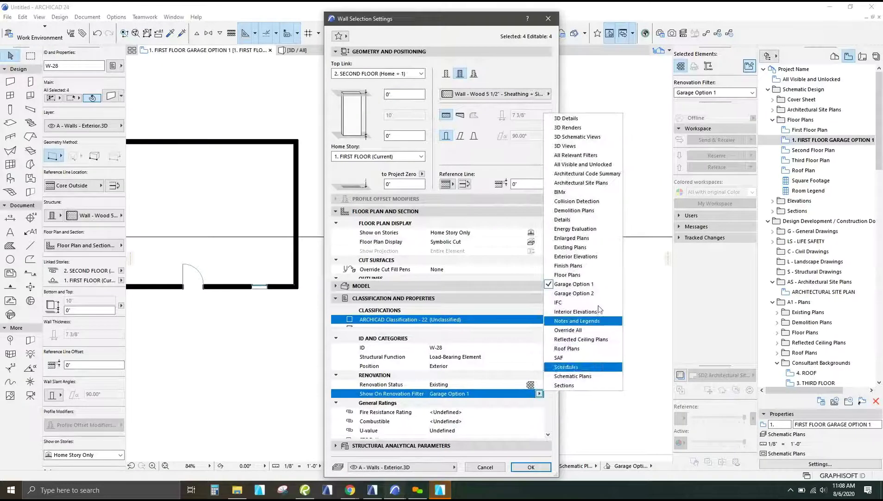
click(533, 456)
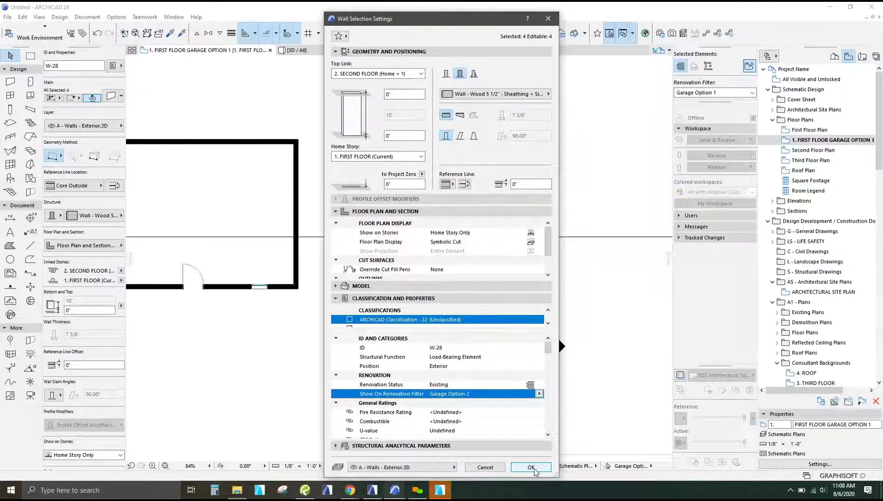
click(533, 467)
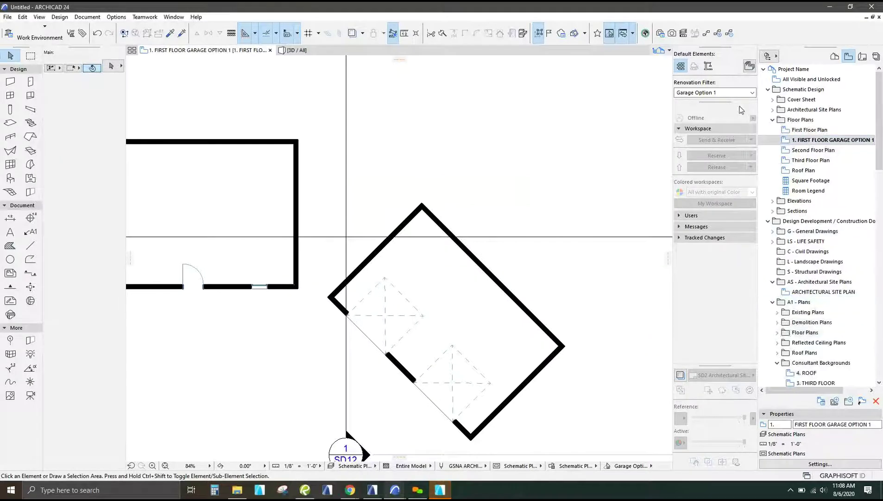
Step: Apply the Garage Option 2 renovation filter to the plan and save it as a view named FIRST FLOOR GARAGE OPTION 2
click(728, 93)
click(716, 235)
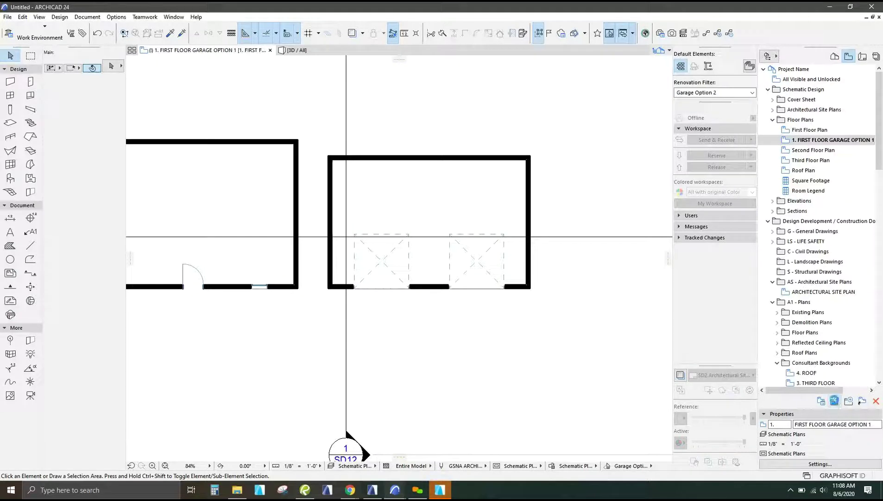
click(834, 400)
click(487, 111)
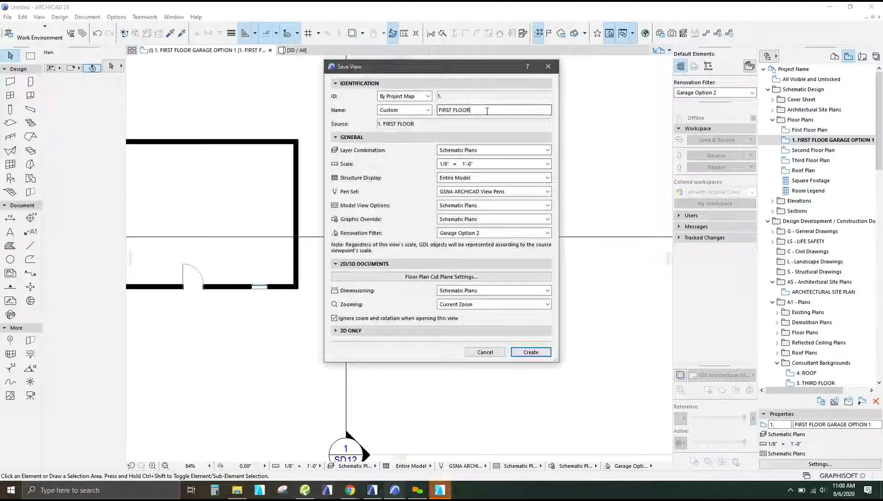
text(GARAGE OPTION 2)
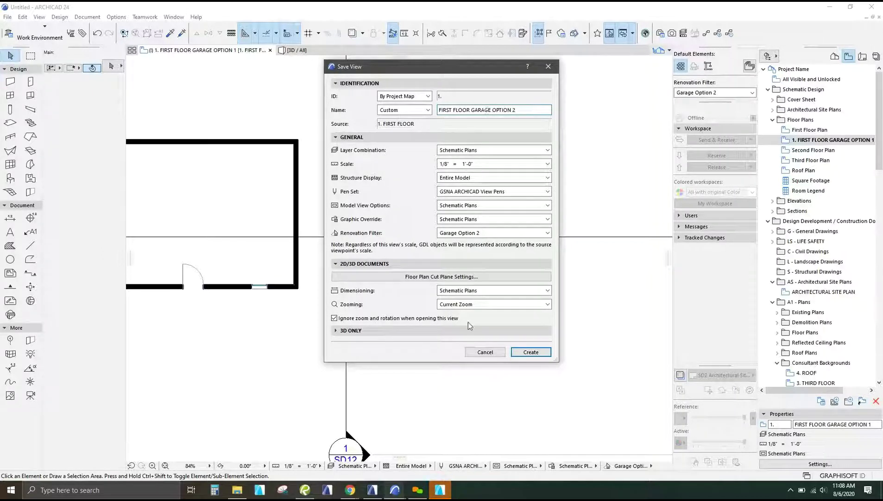
click(531, 352)
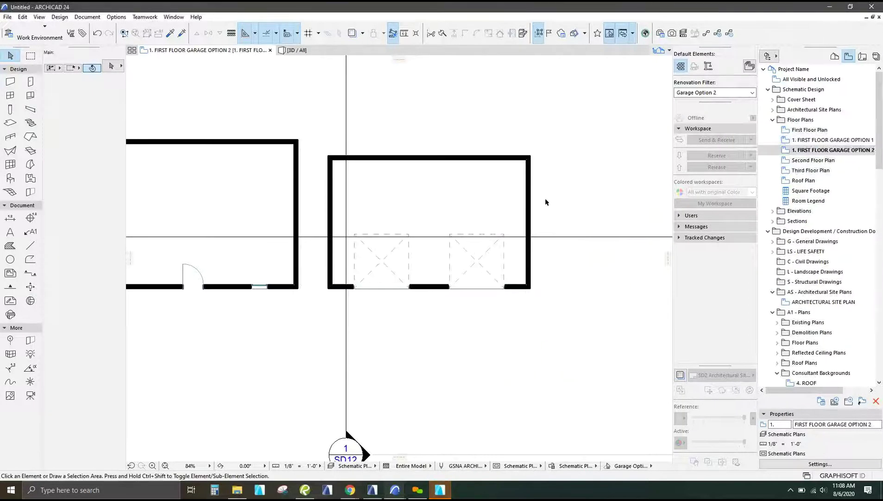
Step: Switch to the 3D view and apply the Garage Option 2 renovation filter there
click(320, 51)
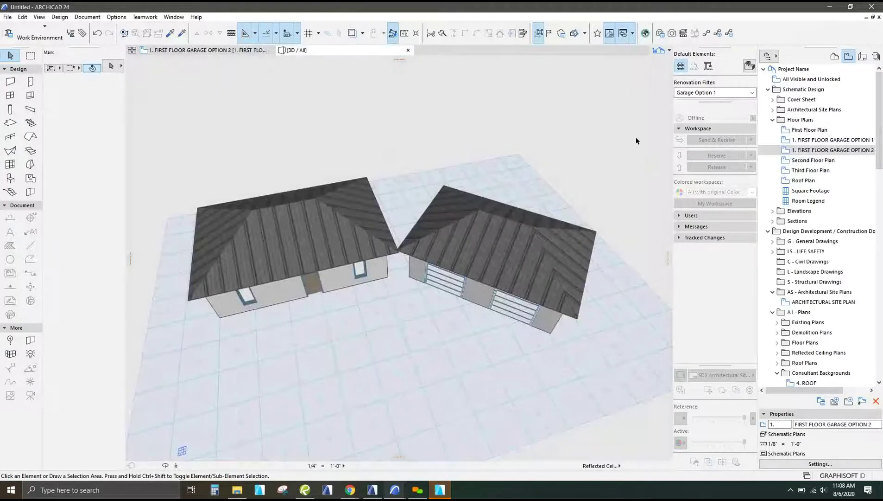
click(713, 92)
click(708, 237)
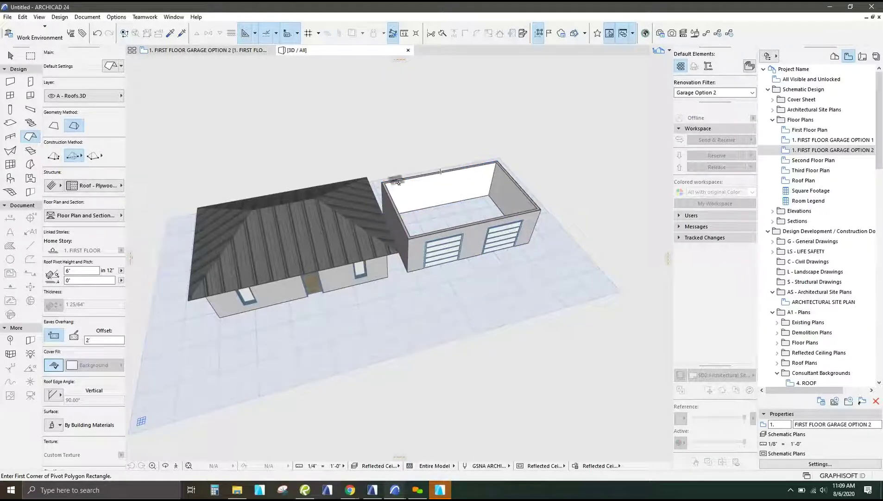
Step: Add a rectangular hip roof over the straight garage's walls with a 2' eaves overhang
click(513, 207)
key(Escape)
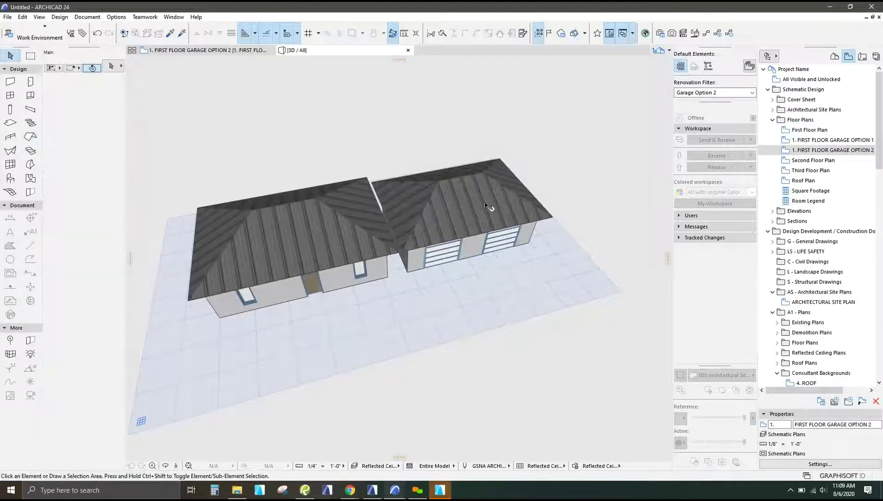
shift+middle_drag(491, 208, 501, 241)
Step: Switch the 3D renovation filter to Garage Option 1 and check from above which garage roofs are shown
click(741, 93)
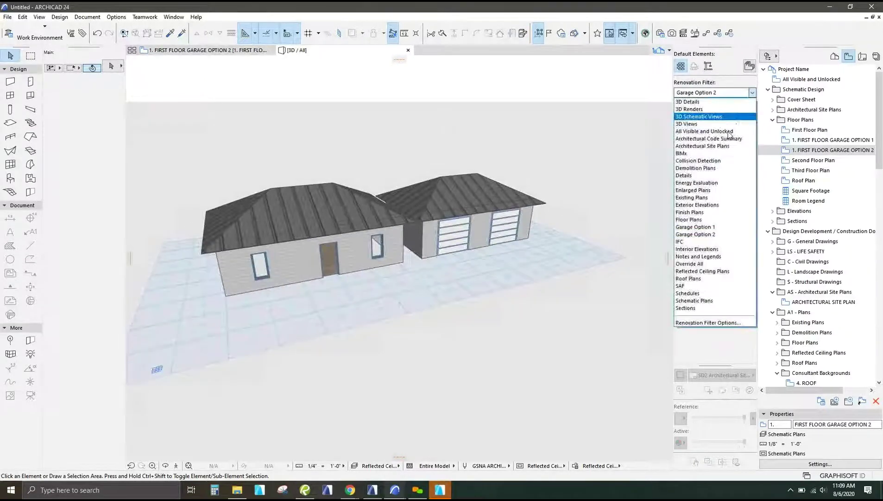
click(713, 234)
click(721, 95)
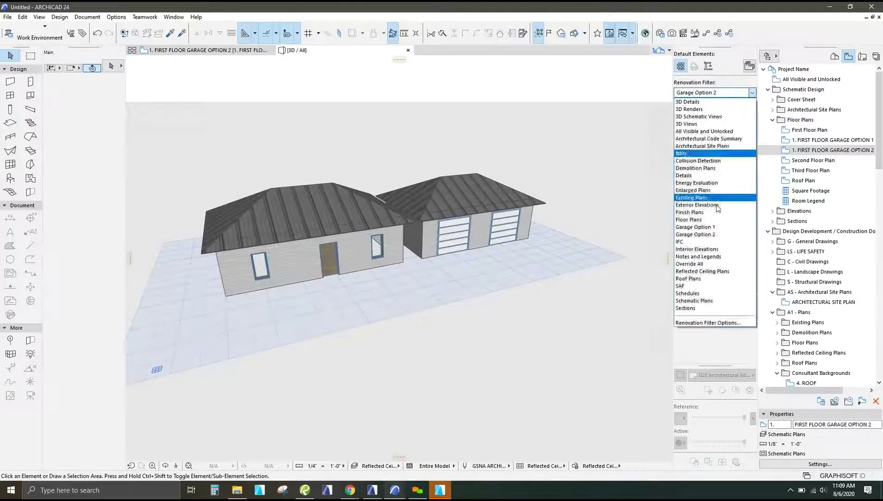
click(695, 227)
shift+middle_drag(483, 286, 486, 190)
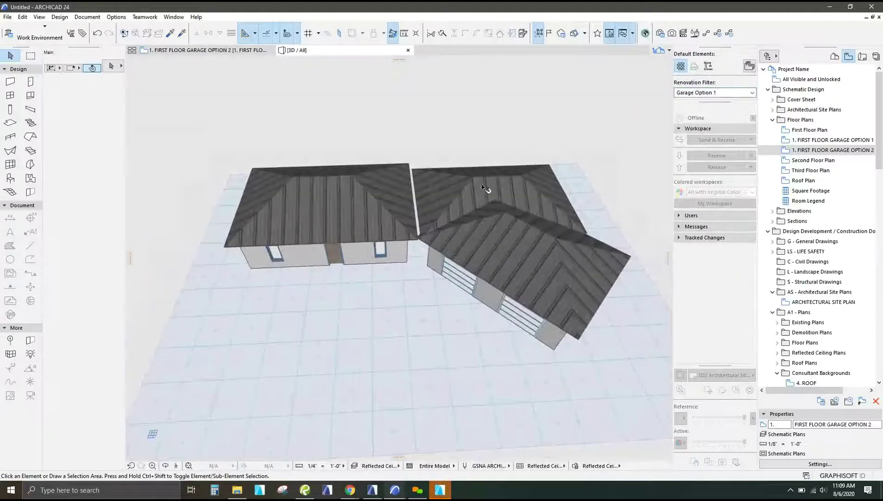
Step: Set the straight garage's roof to show only on the Garage Option 2 renovation filter
click(486, 189)
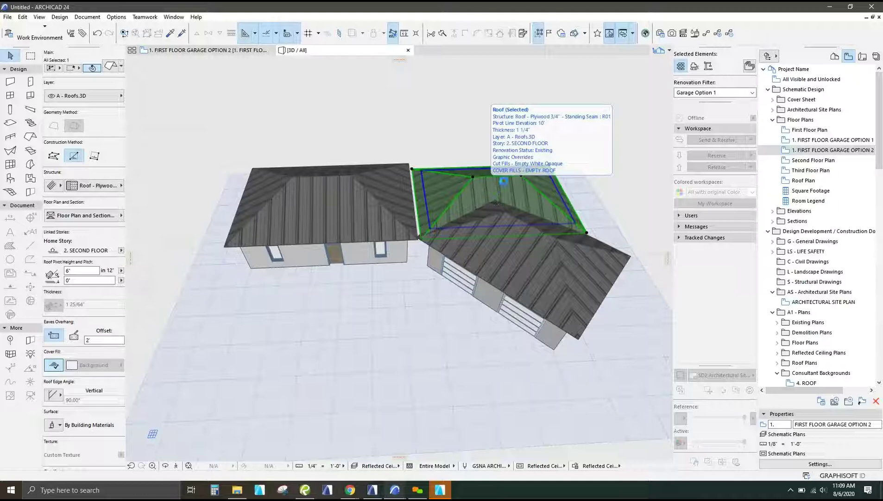
key(ctrl+t)
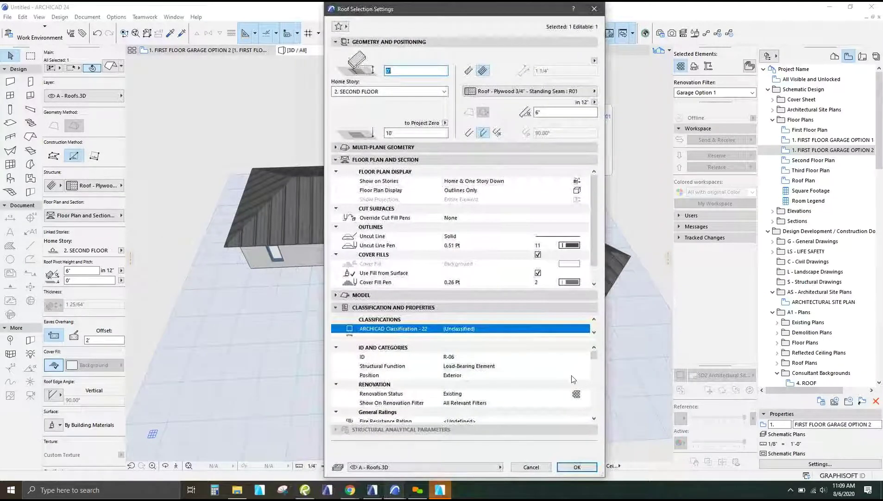
click(580, 402)
key(Escape)
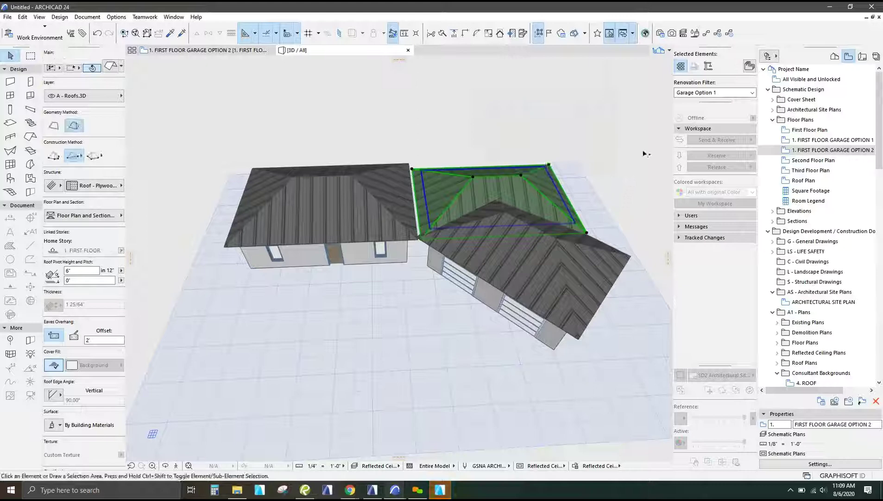
key(Escape)
Step: Compare the two garage designs in 3D by applying the Garage Option 2 filter and returning to Garage Option 1
click(747, 93)
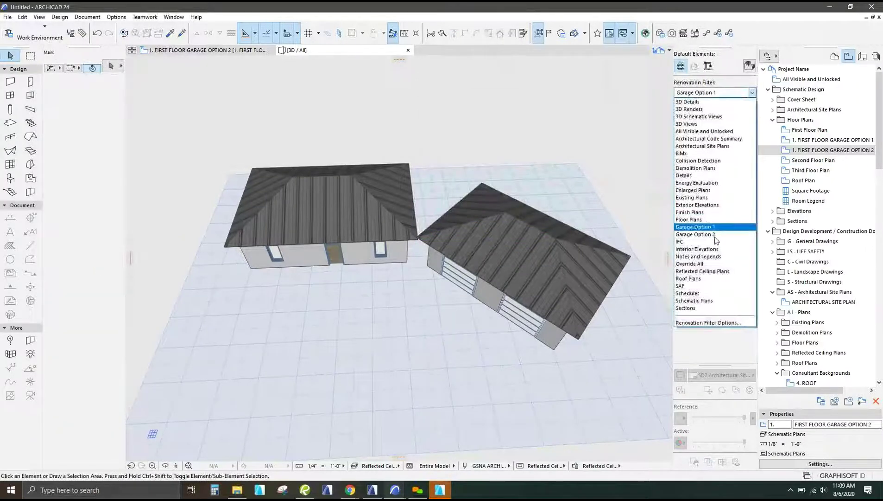
click(716, 234)
click(723, 92)
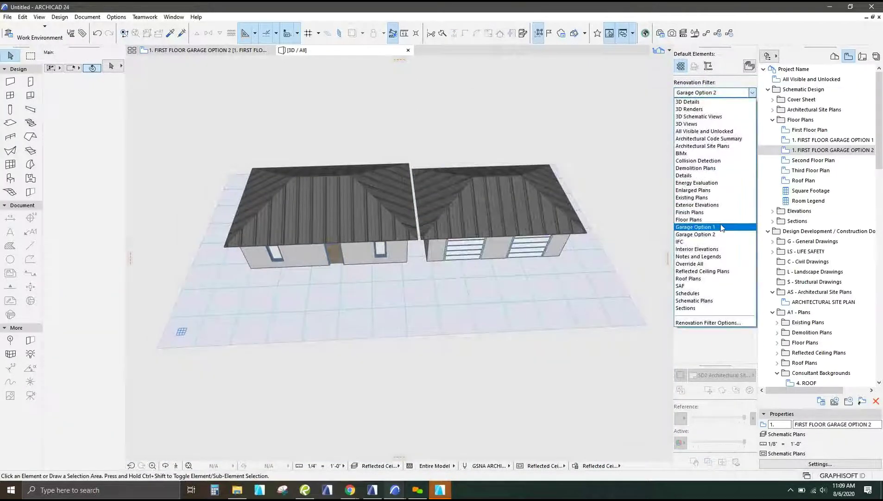
click(697, 227)
shift+middle_drag(527, 195, 463, 215)
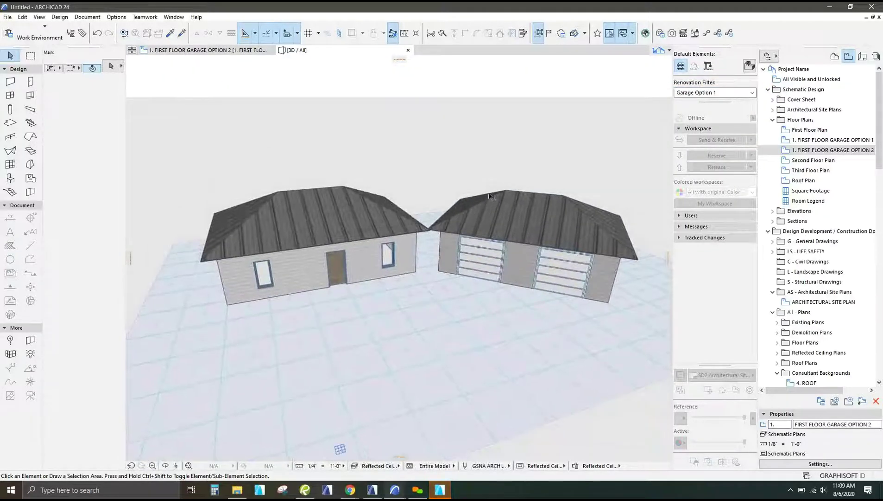